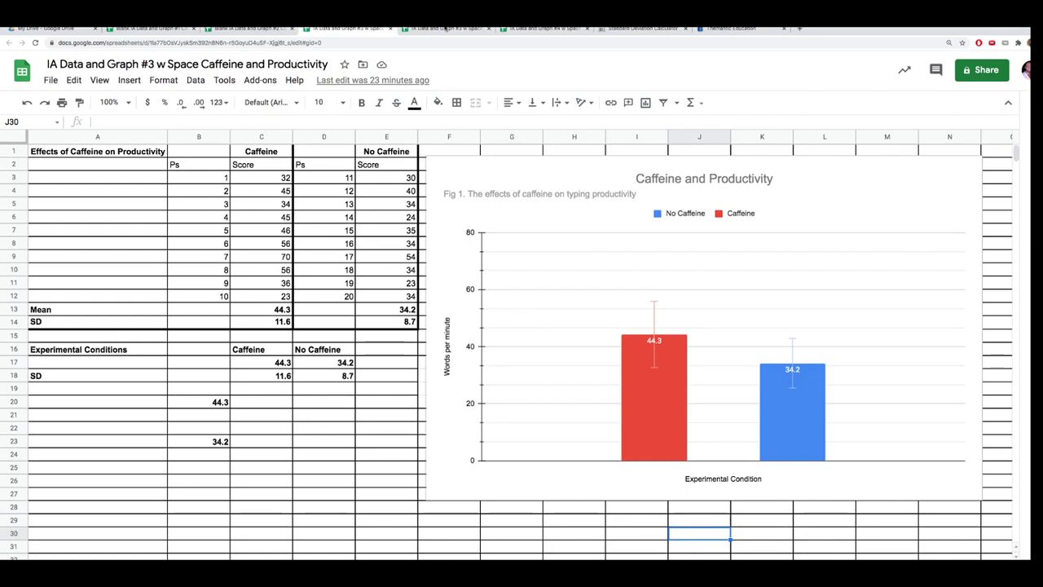
Step: Switch to the 'IA Data and Graph #3 w Space Blank' spreadsheet in its browser tab
click(444, 29)
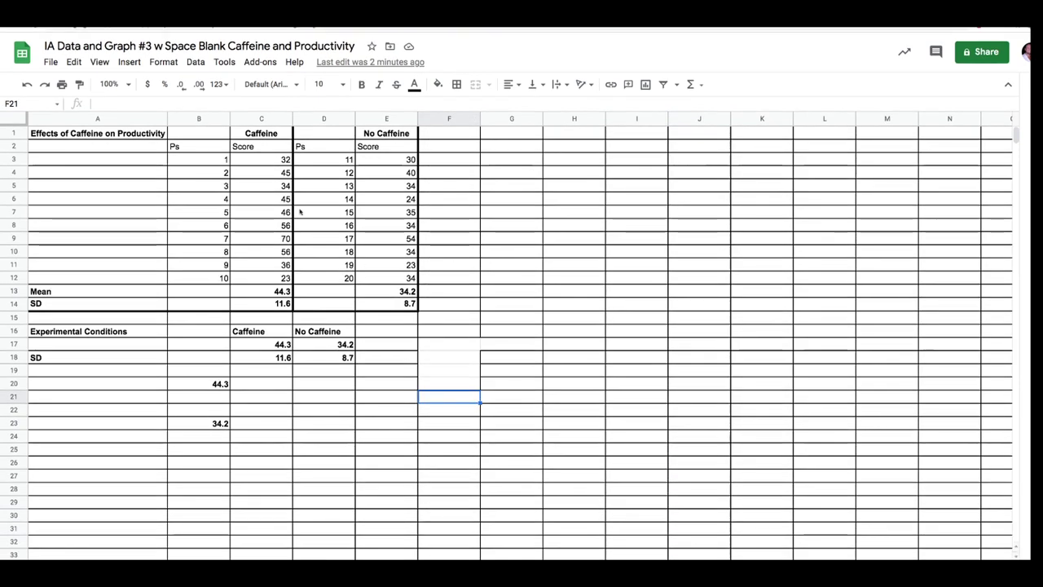
click(126, 135)
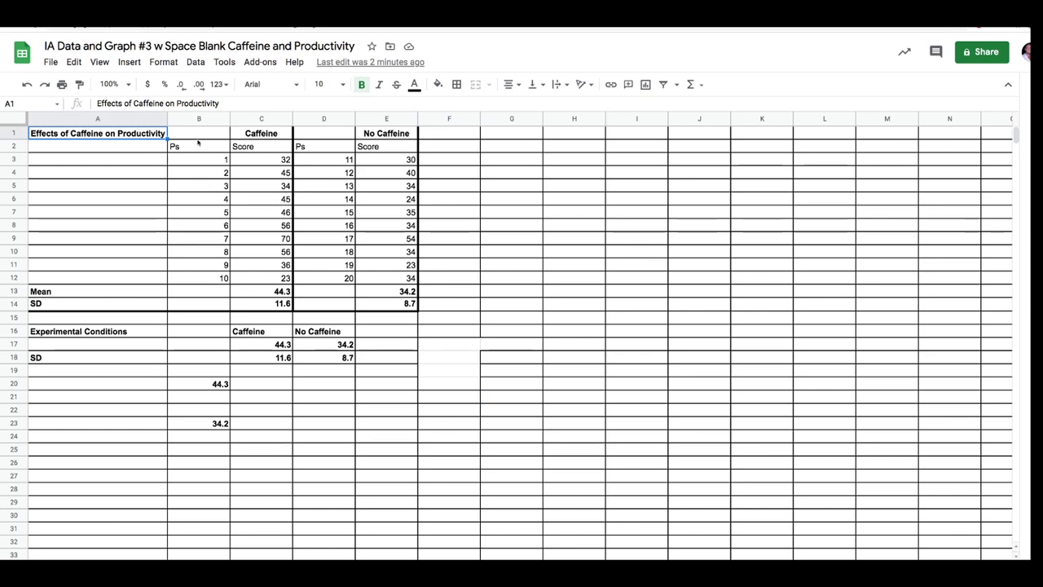
drag(198, 143, 206, 280)
drag(277, 155, 277, 278)
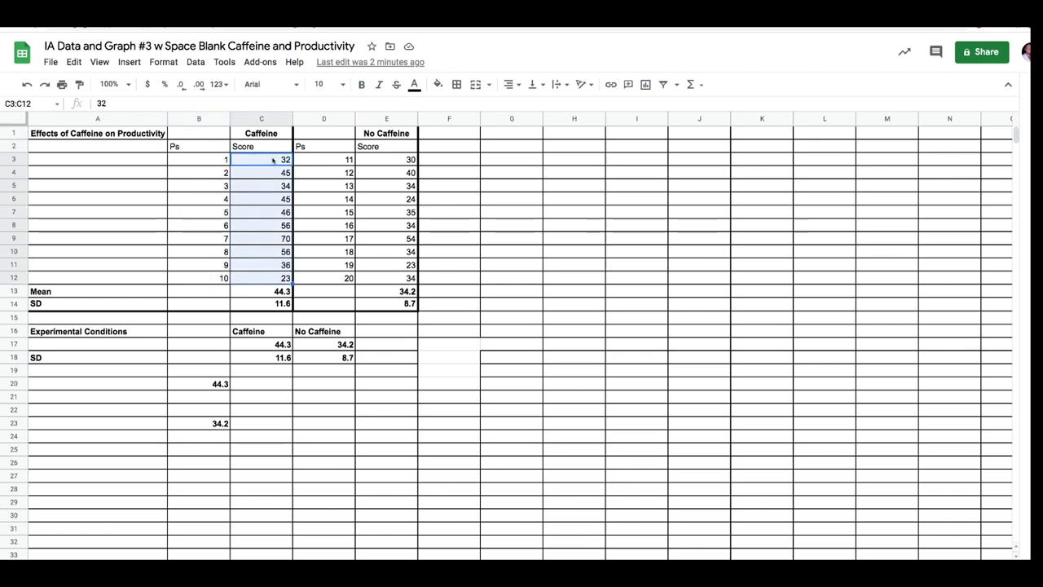
click(379, 136)
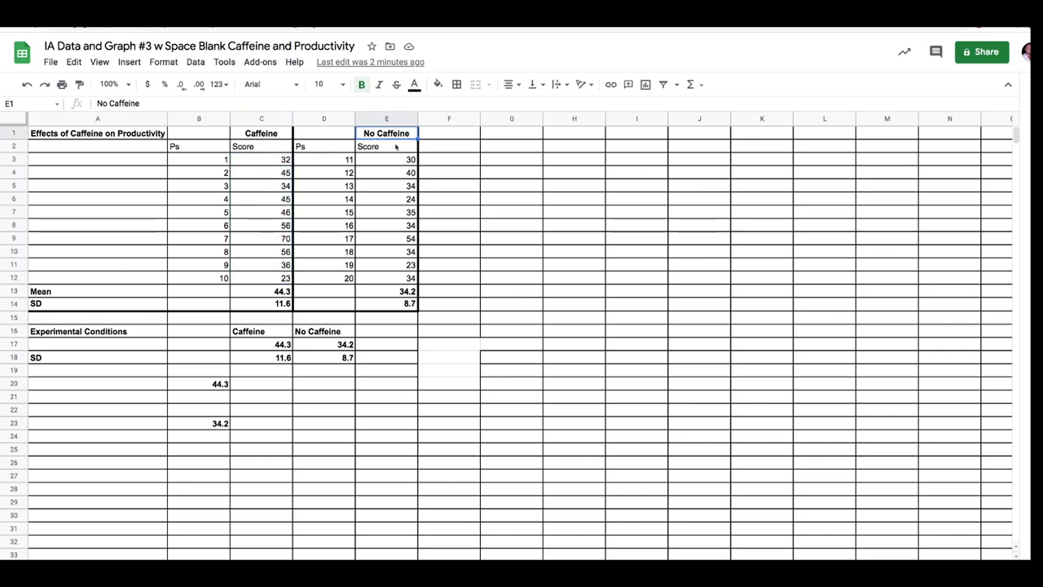
drag(349, 159, 383, 277)
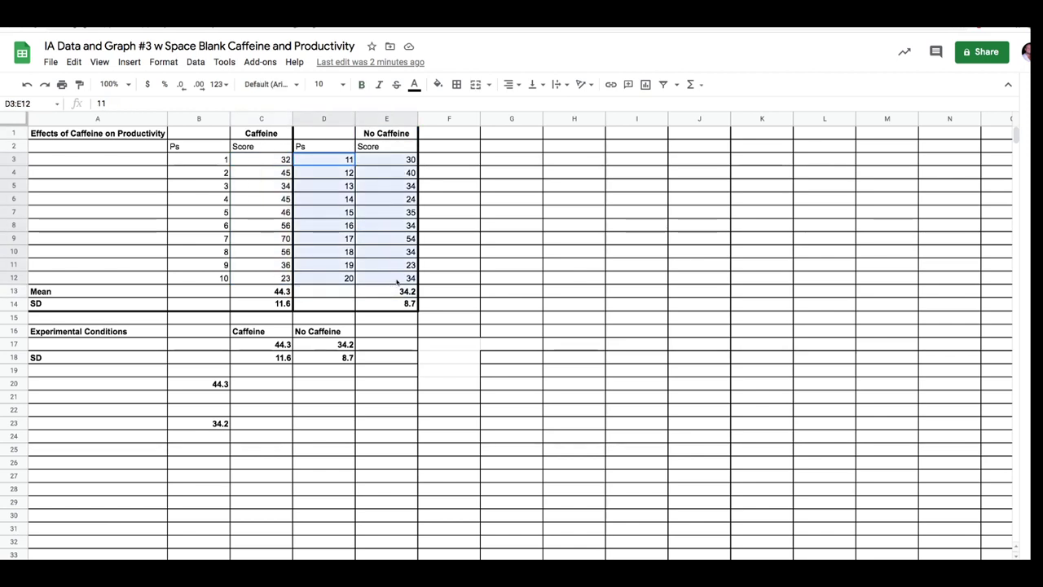
click(278, 293)
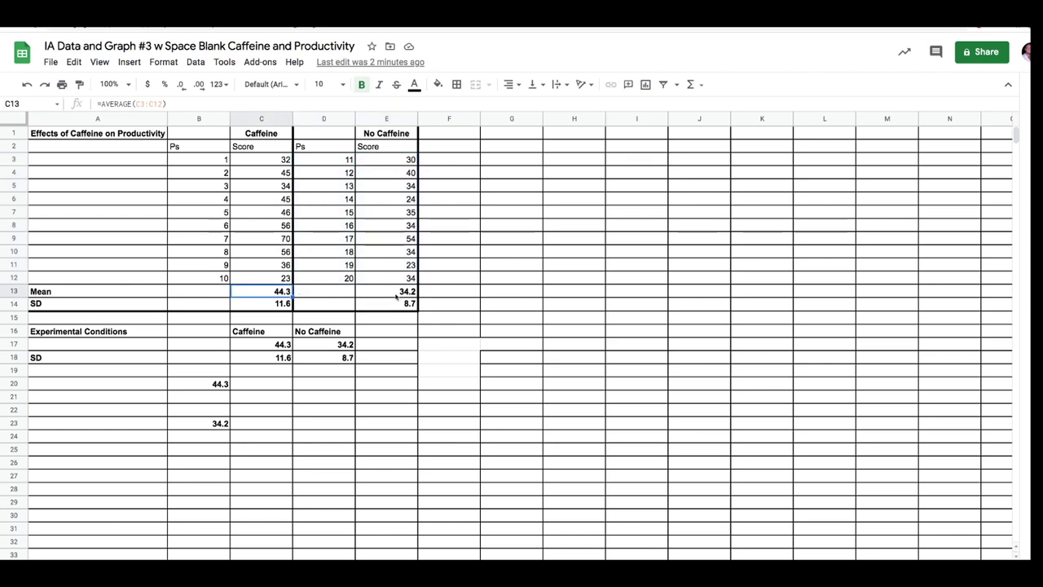
drag(274, 163, 277, 288)
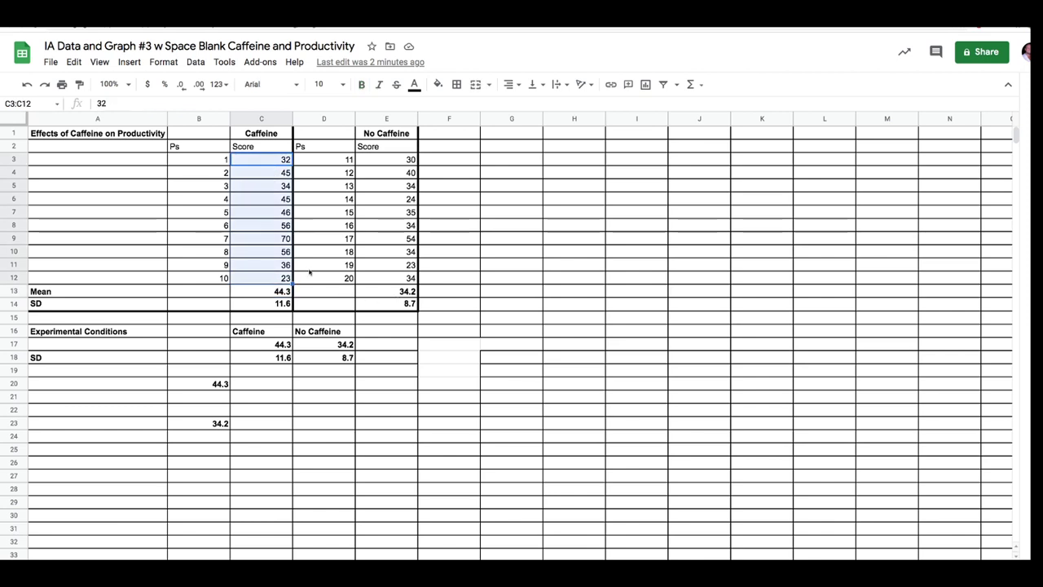
click(690, 84)
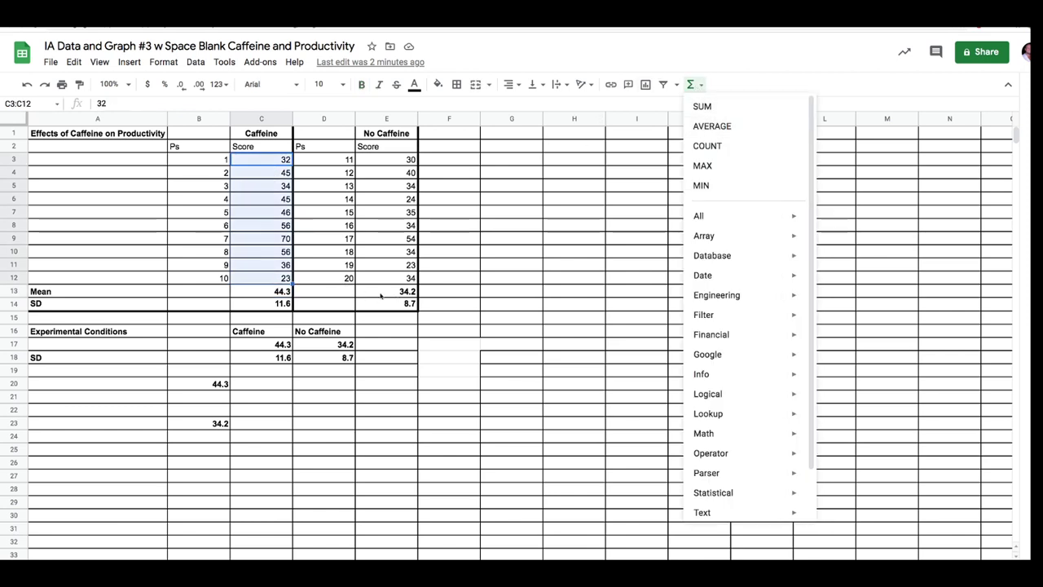
click(446, 295)
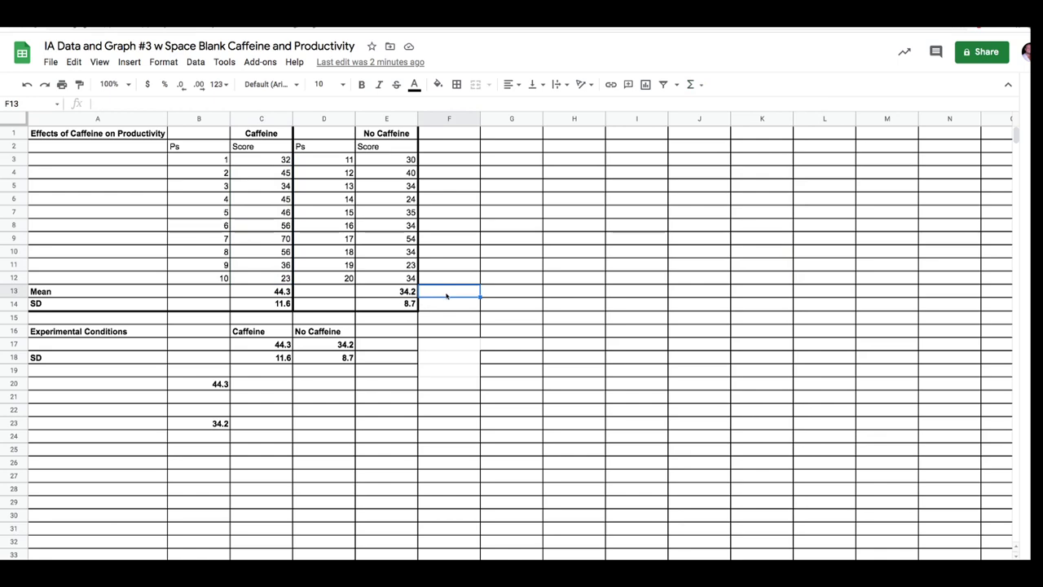
click(277, 303)
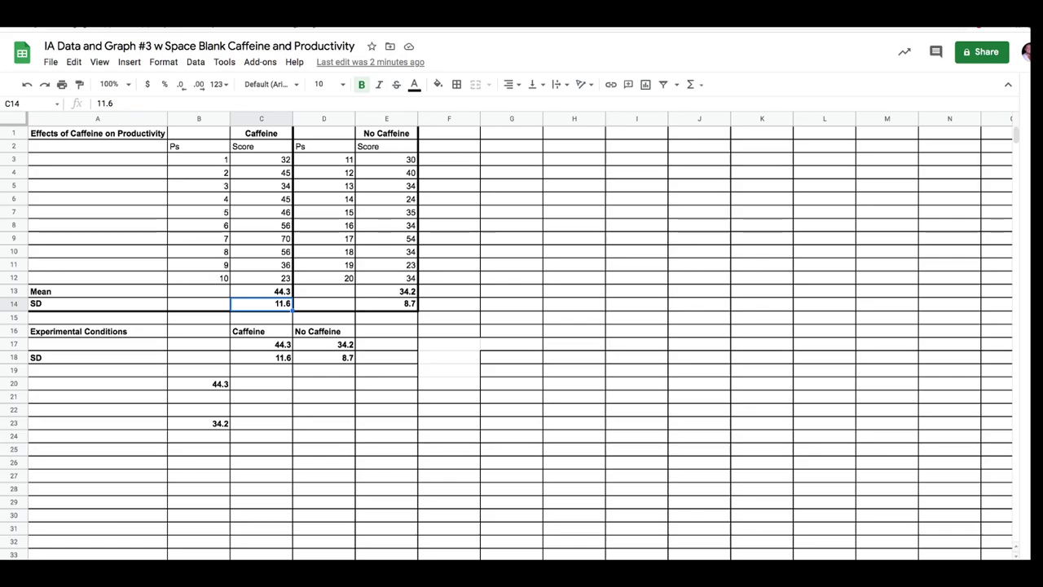
Step: Highlight the condition-means summary table and the two row-18 standard deviations
click(268, 382)
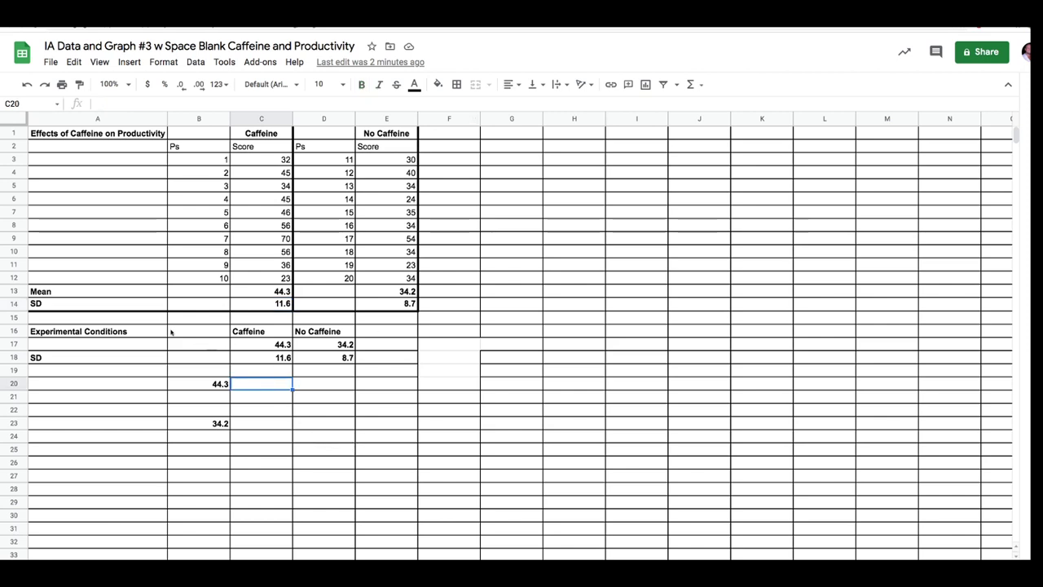
drag(179, 332, 341, 359)
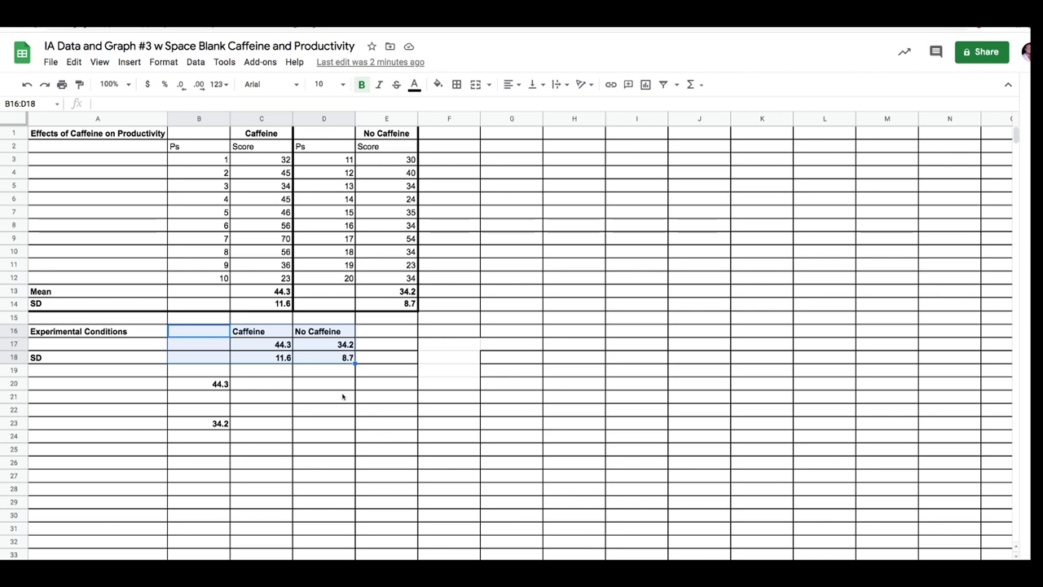
click(286, 371)
drag(281, 360, 326, 361)
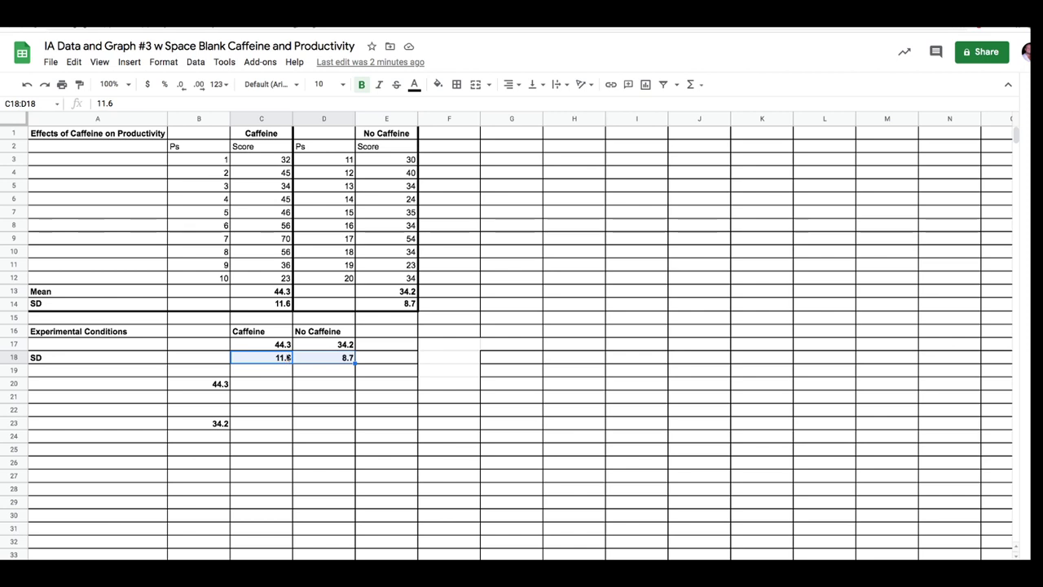
click(311, 378)
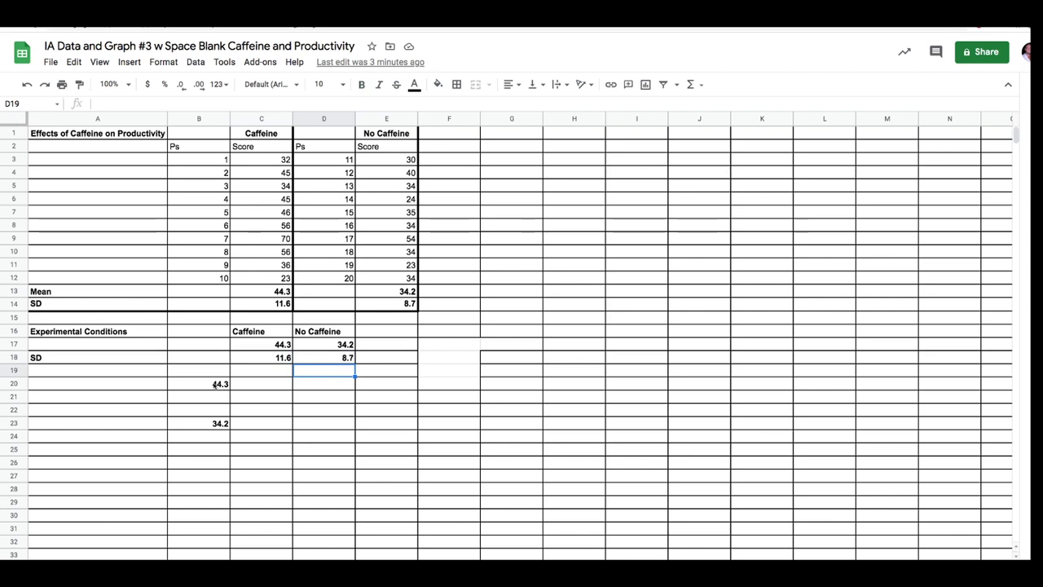
Step: Select the two means in B20:B23 and bring up the Insert menu
drag(218, 384, 220, 424)
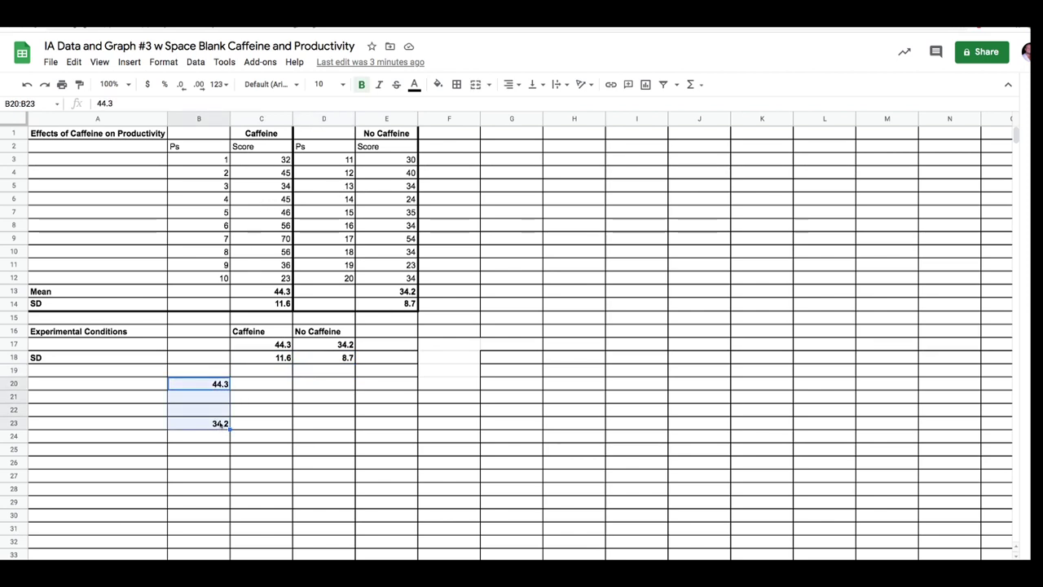
click(256, 424)
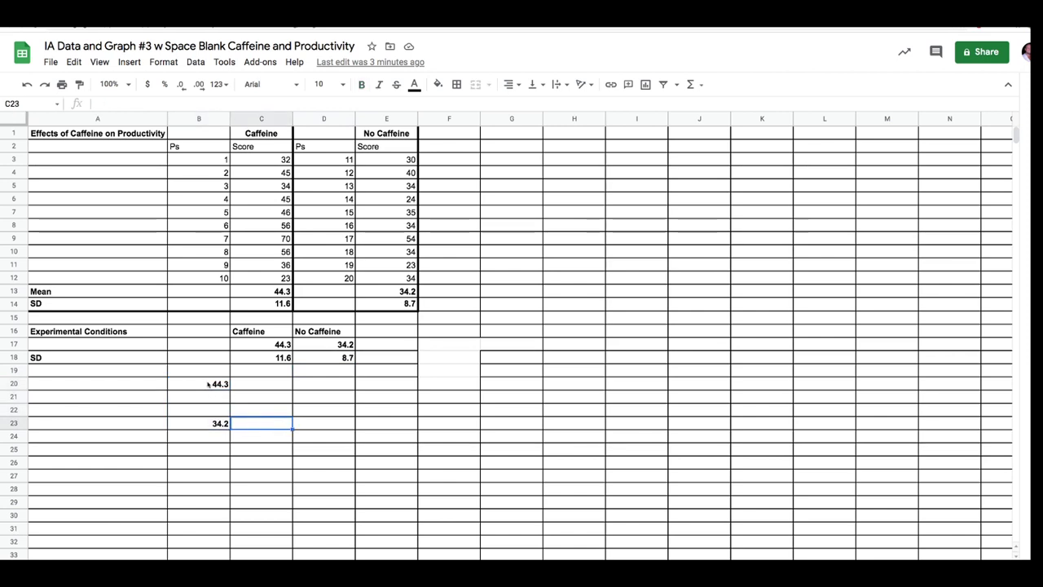
drag(209, 384, 214, 423)
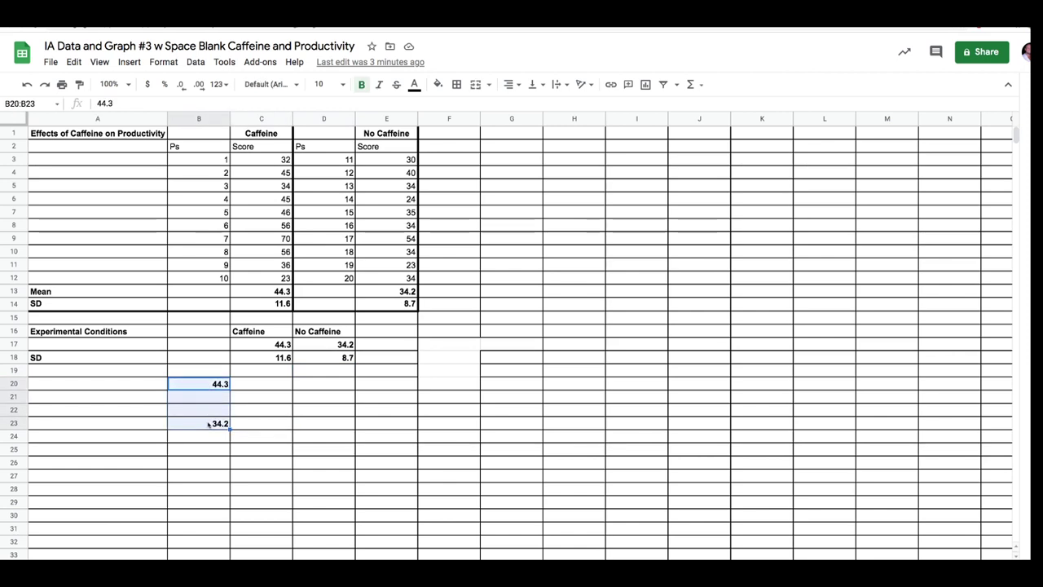
click(129, 64)
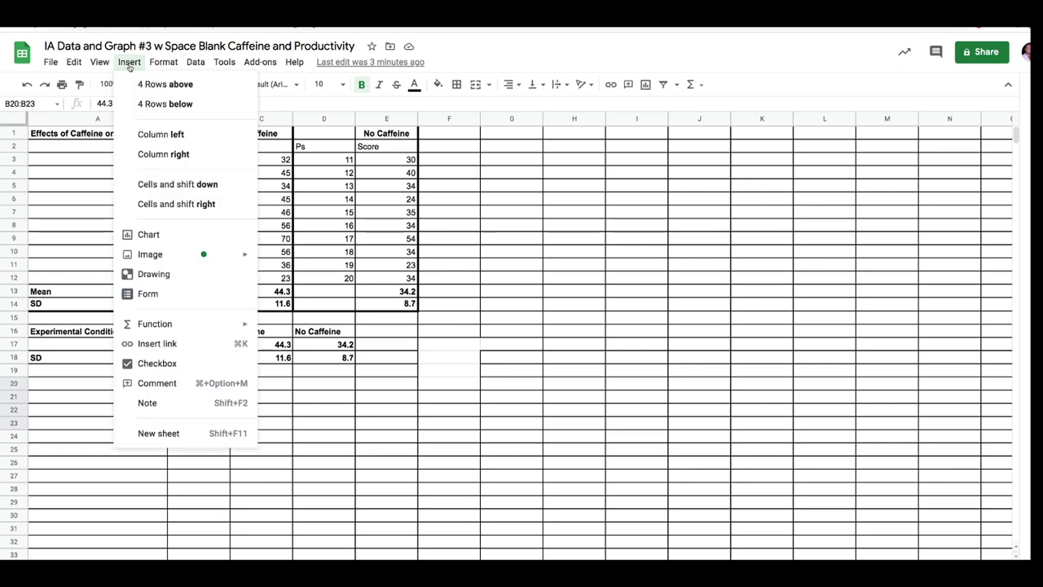
Step: Insert a column chart of B20:B23, place it over columns F–K, and begin adding a series
click(147, 235)
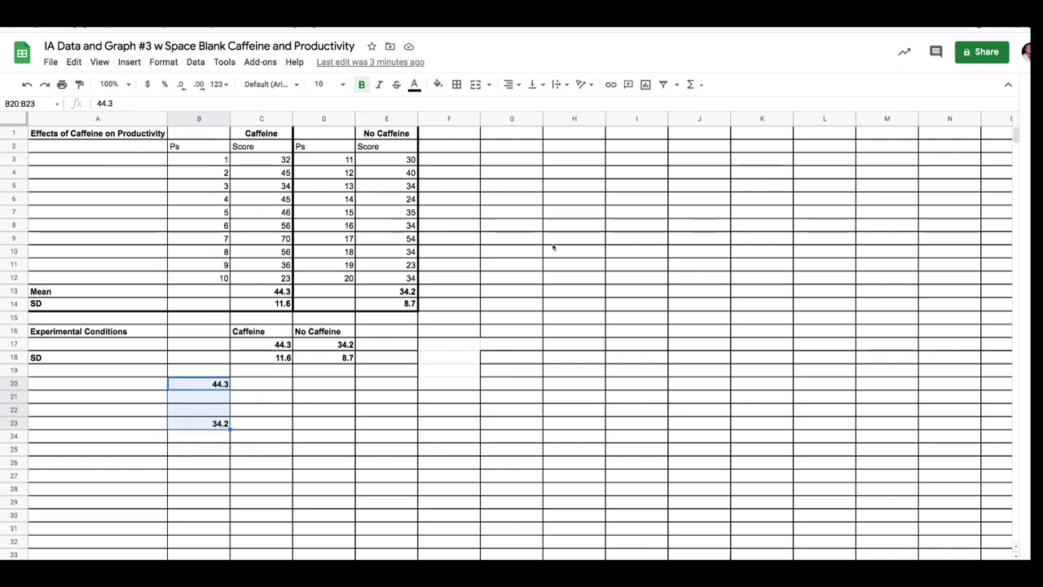
drag(478, 235, 681, 150)
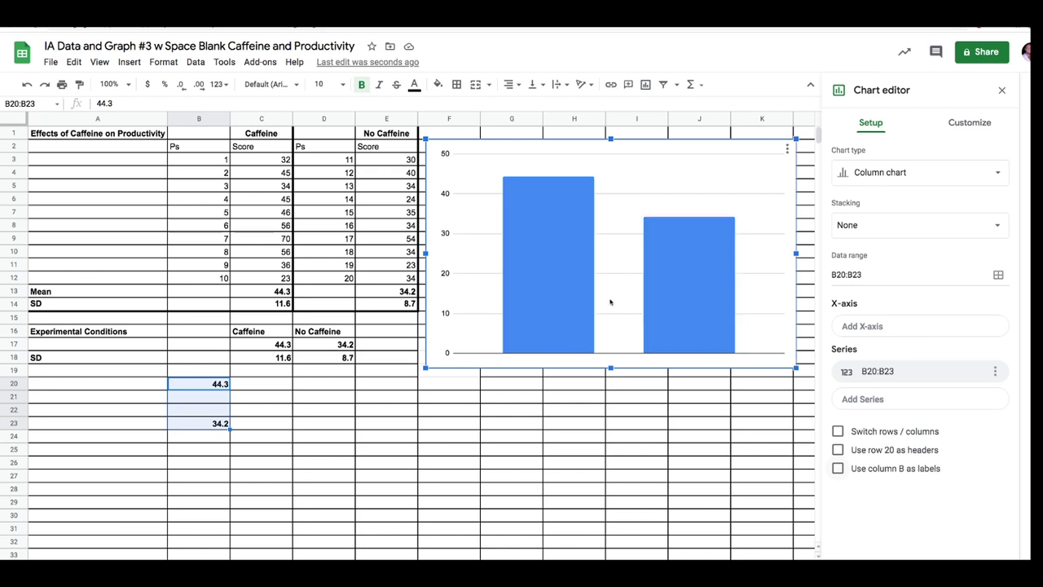
click(558, 295)
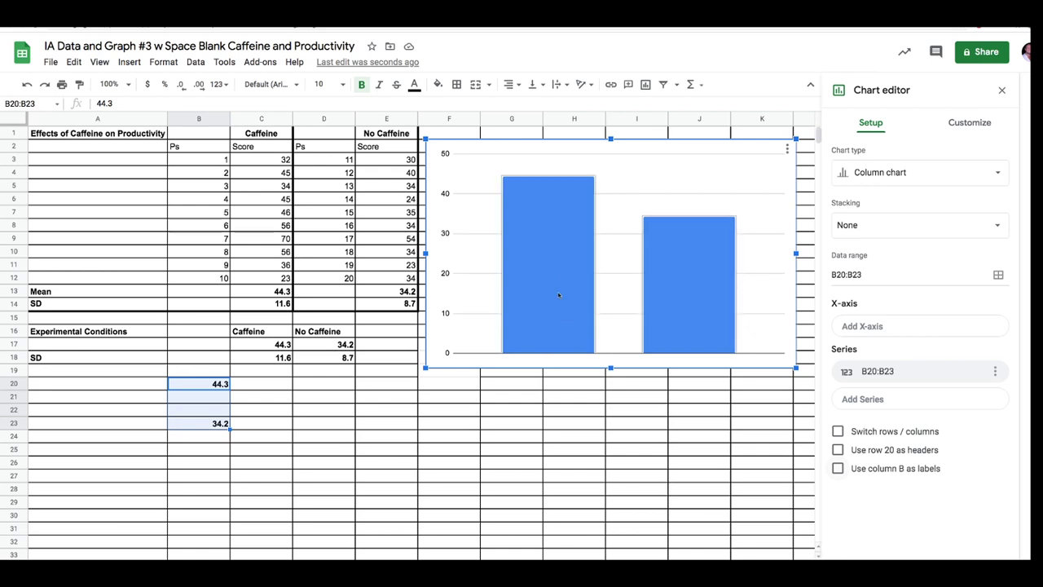
click(872, 403)
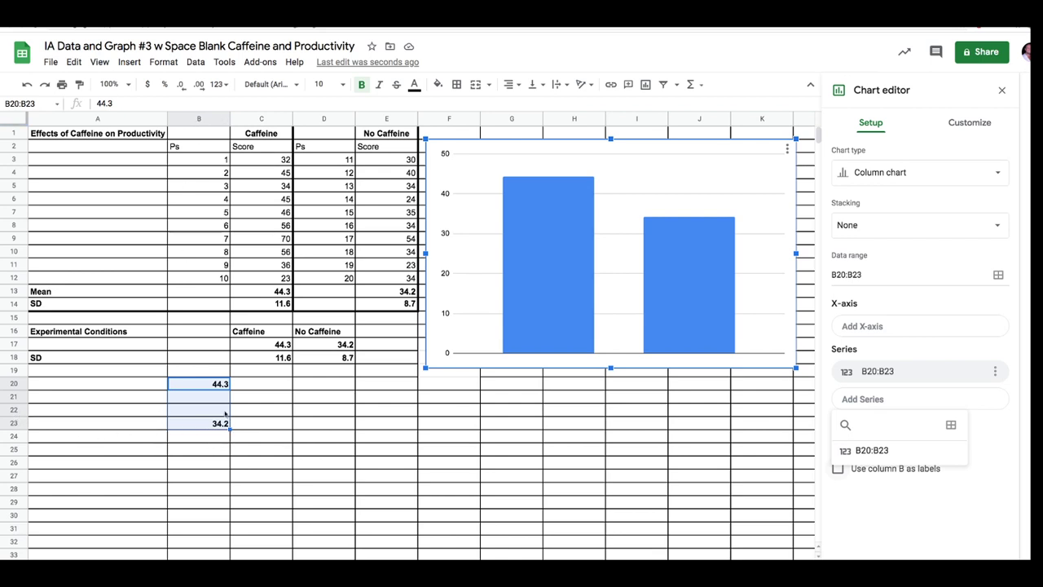
Step: Add B22:B23 as a new data series on the chart
click(951, 425)
click(516, 305)
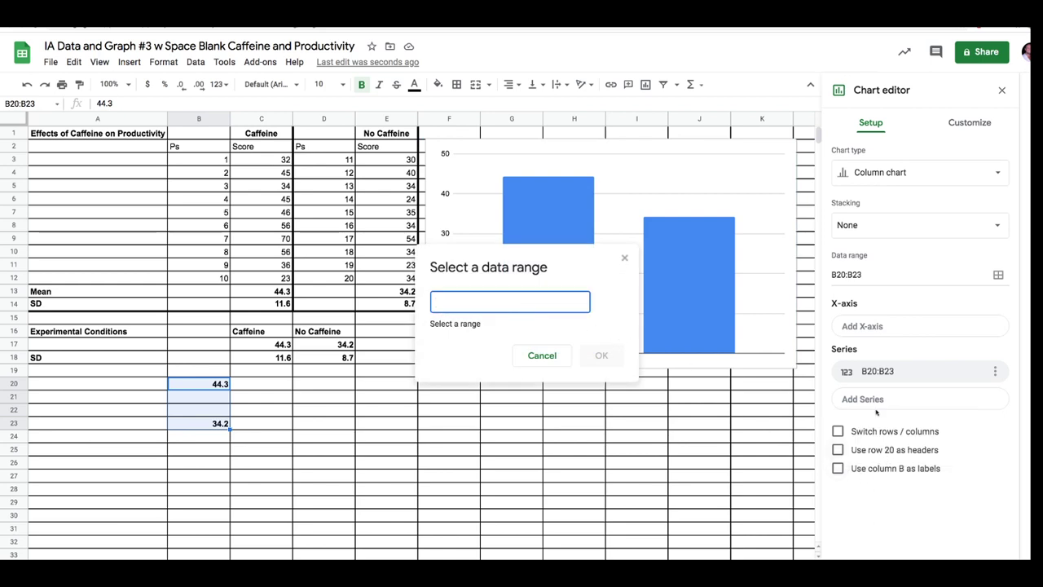
text(b)
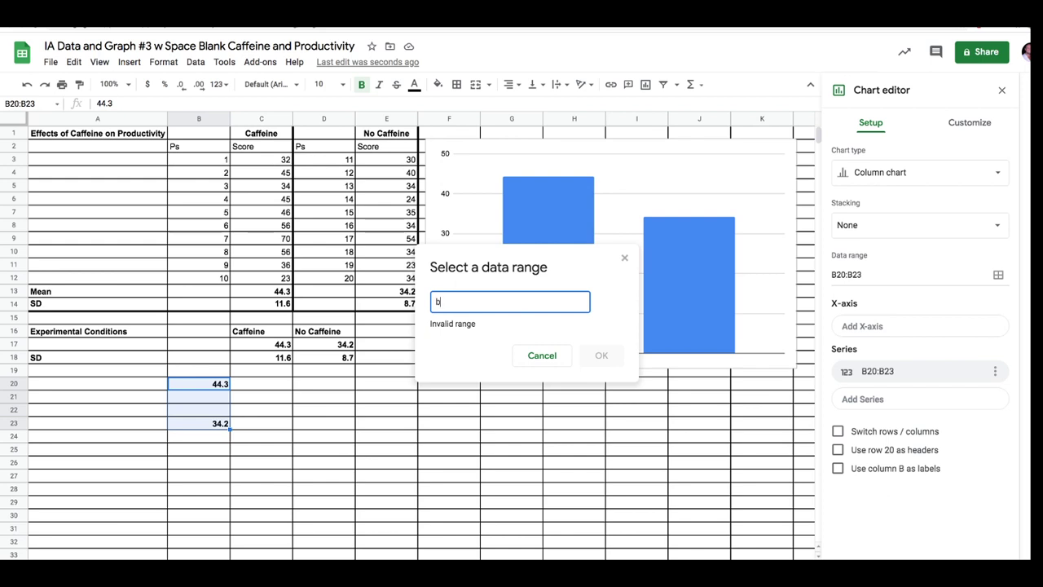
text(22:b)
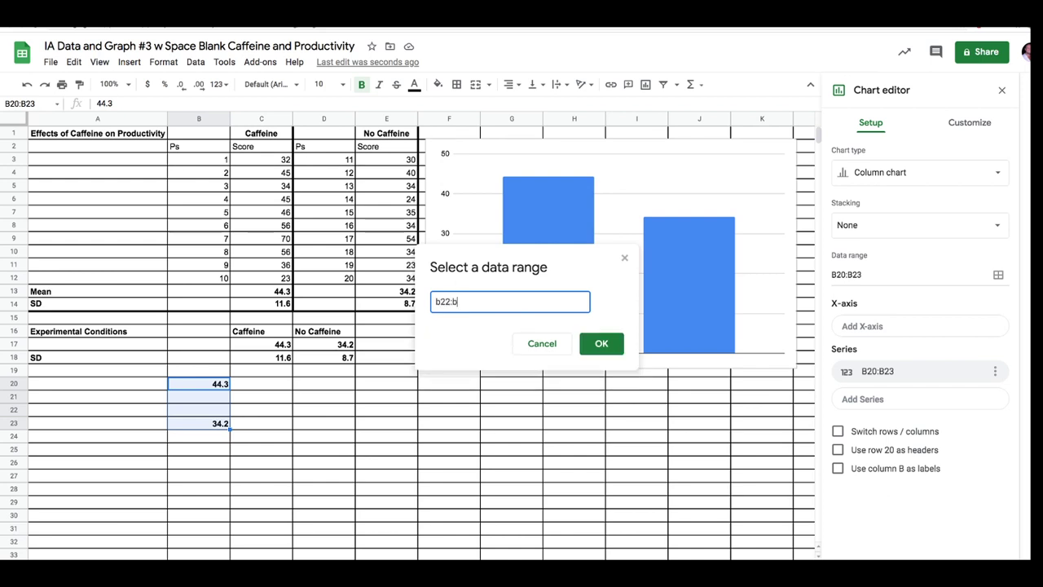
text(23)
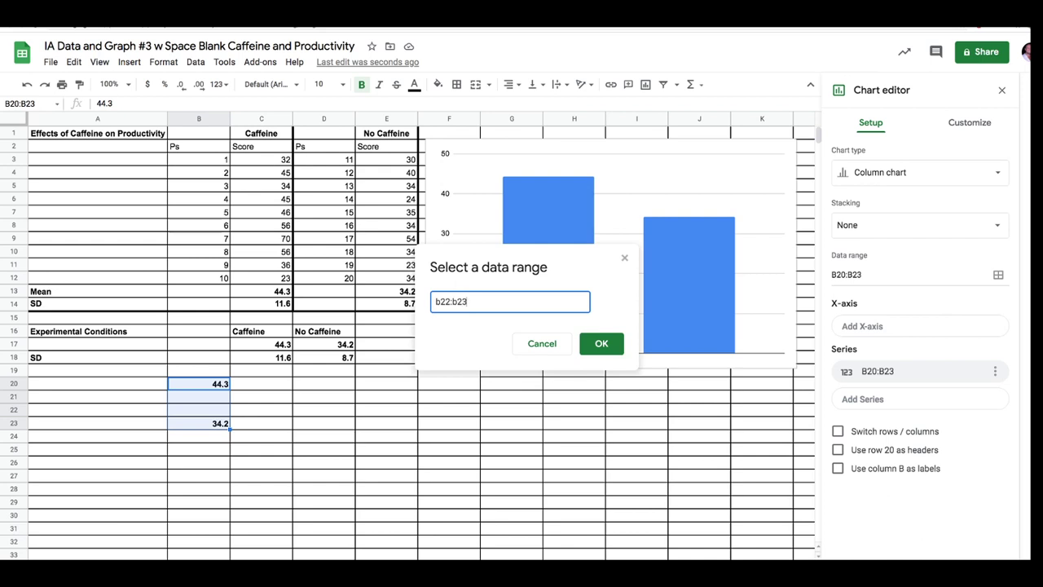
click(601, 343)
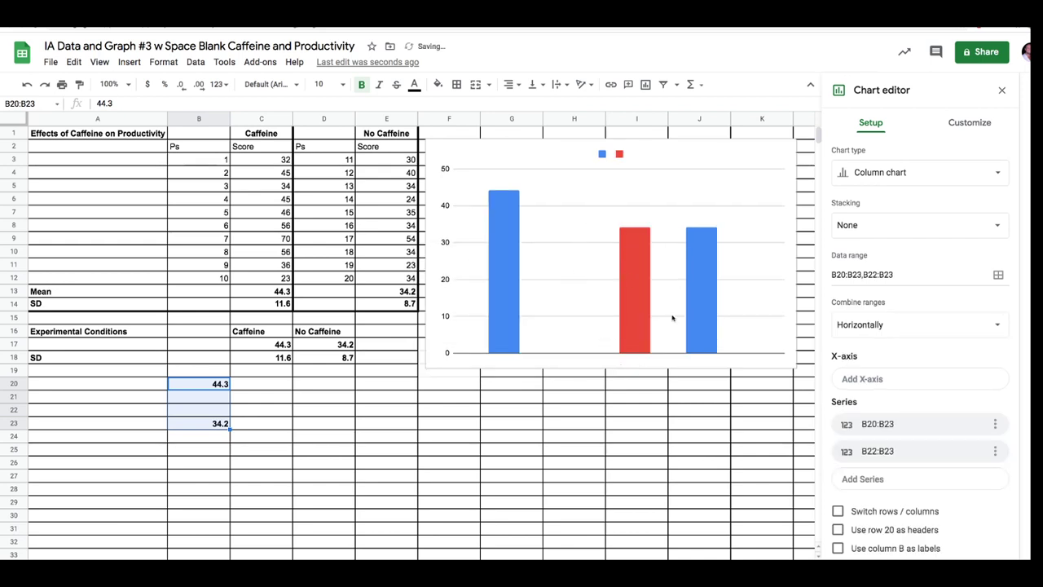
Step: Add B20:B21 as another data series on the chart
click(877, 480)
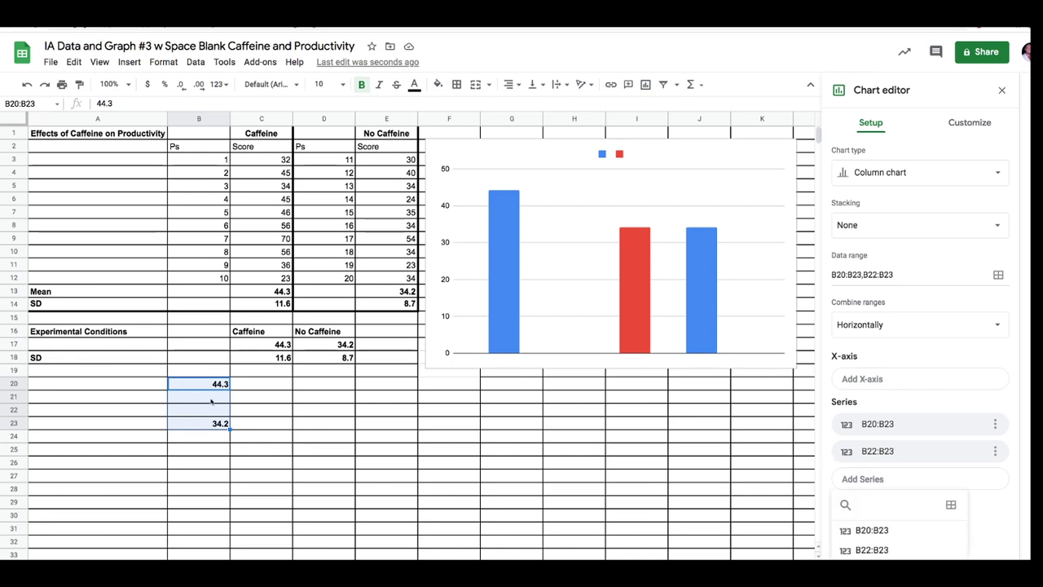
click(868, 481)
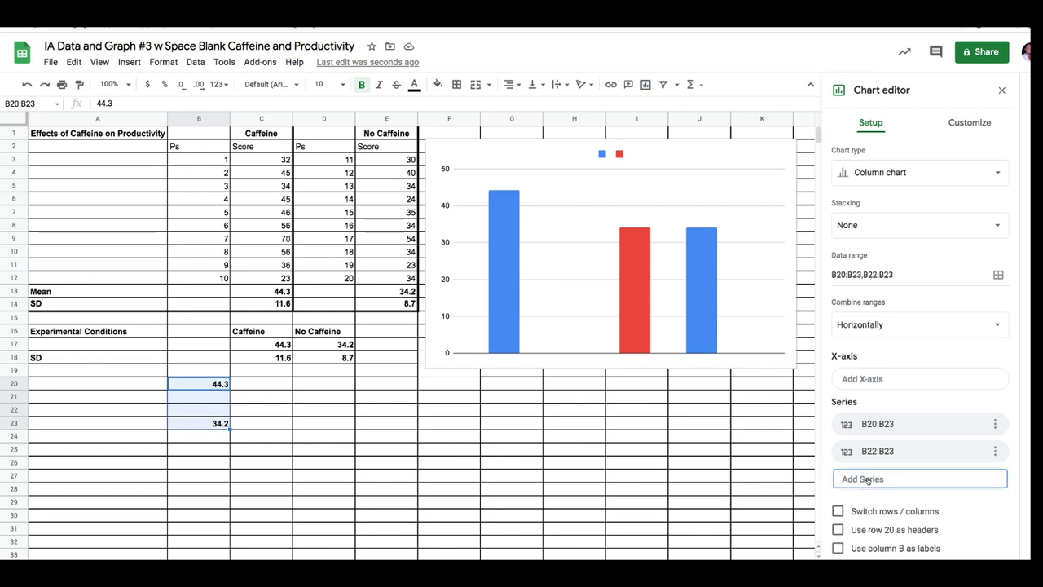
click(917, 483)
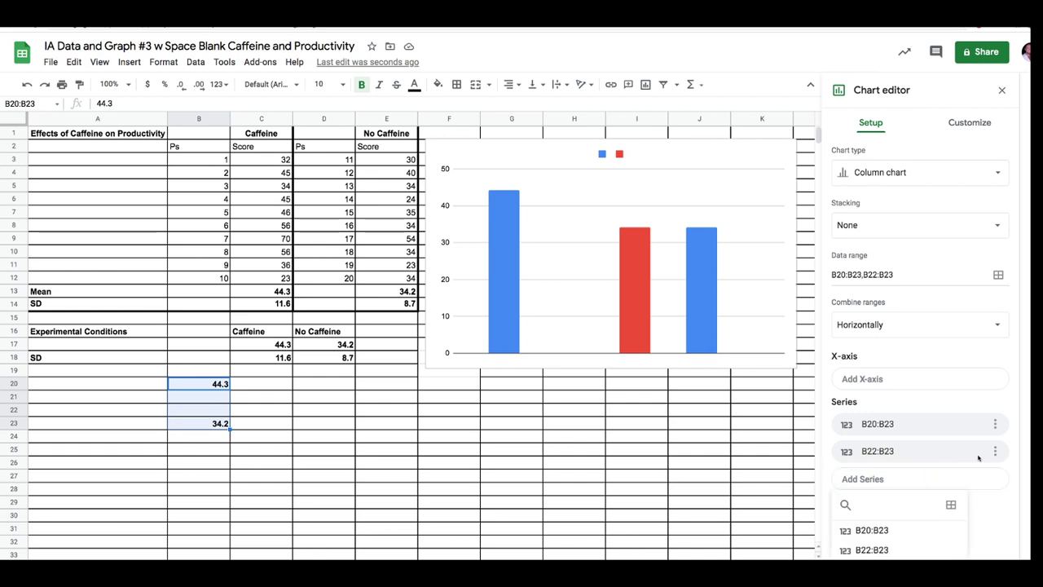
click(995, 450)
click(894, 480)
click(950, 505)
click(484, 302)
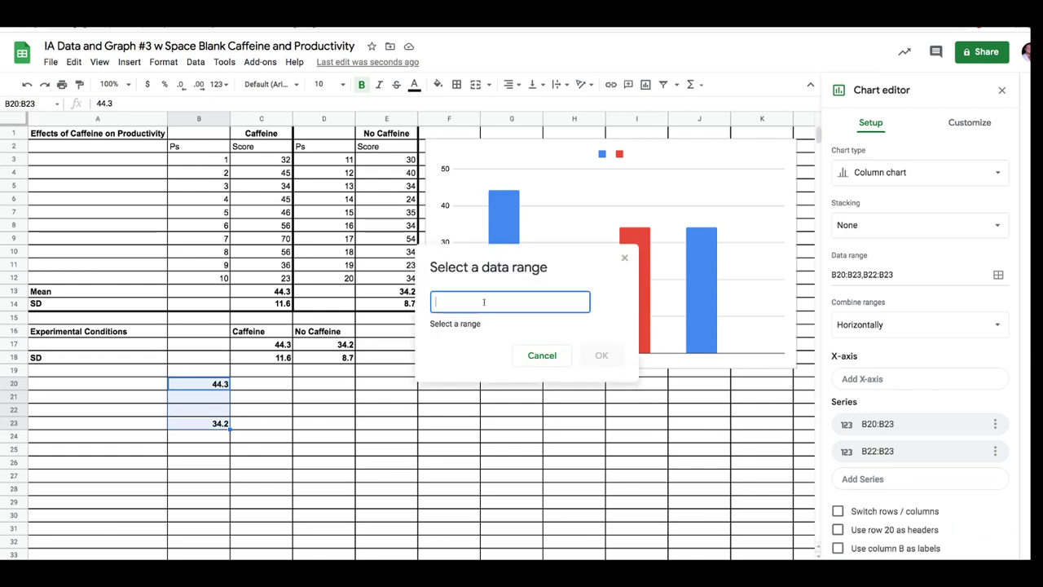
text(b20:b)
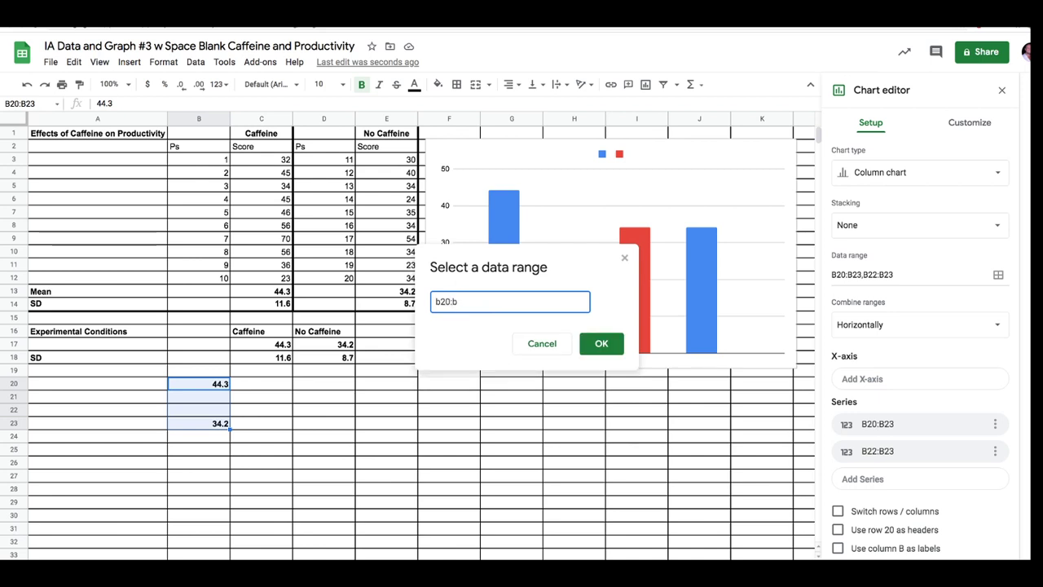
text(21)
click(601, 343)
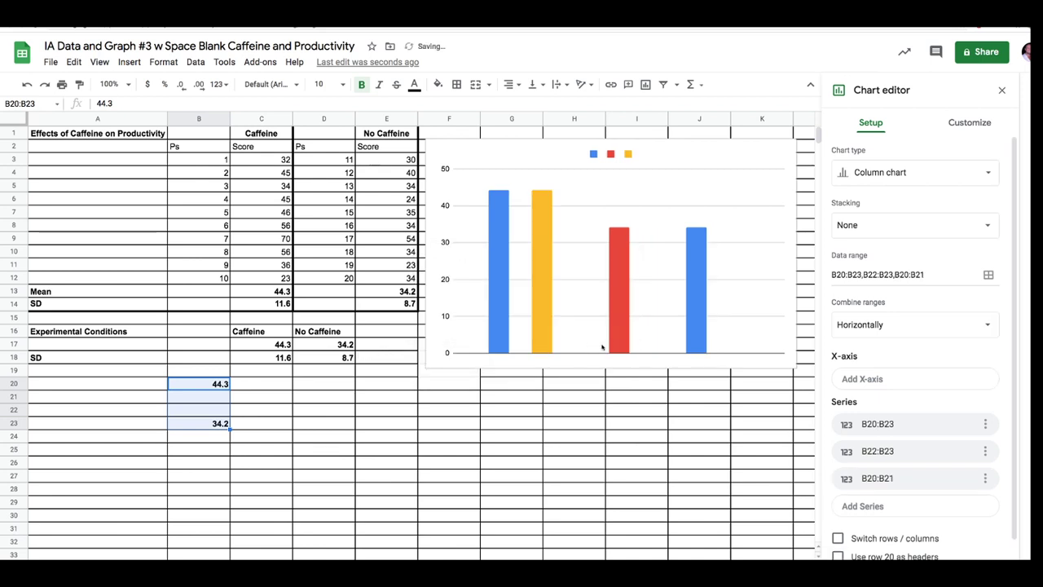
Step: Remove the B20:B23 series, leaving separate bars for 44.3 and 34.2
click(985, 423)
click(950, 448)
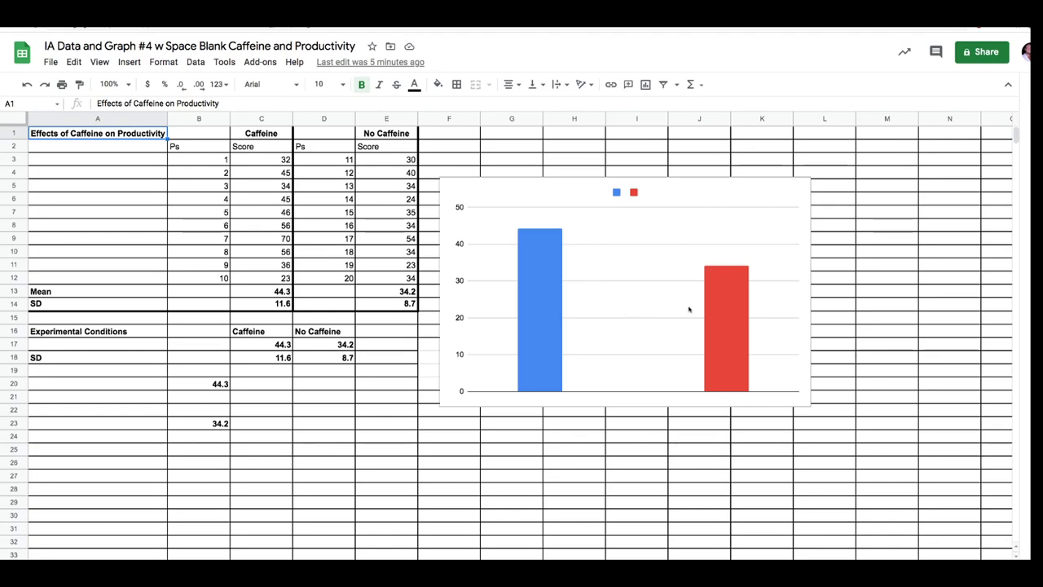
Step: Open the Chart editor for the two-bar chart and review its series and Setup settings
click(597, 309)
click(597, 309)
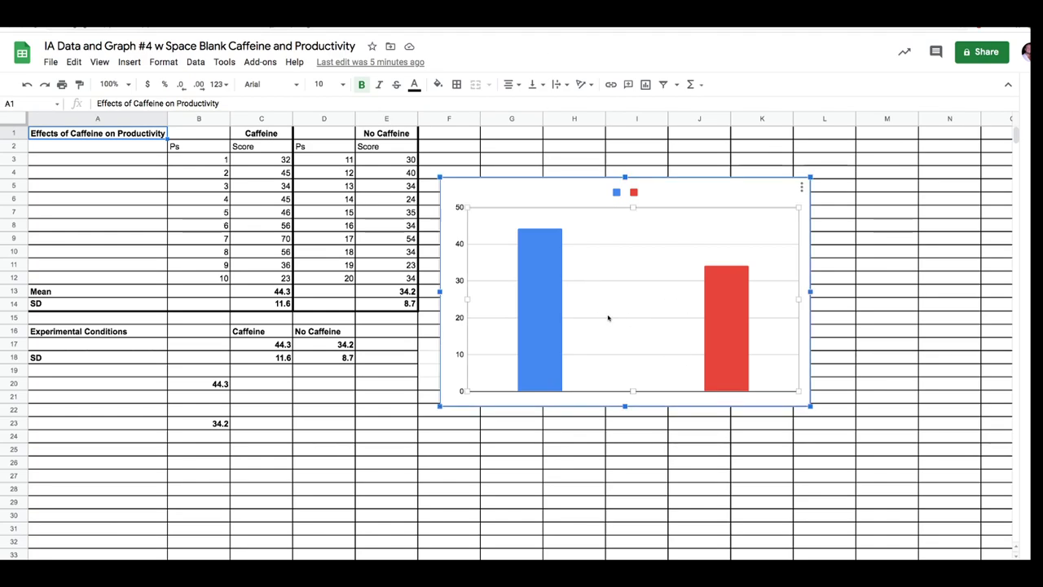
double_click(608, 317)
click(863, 229)
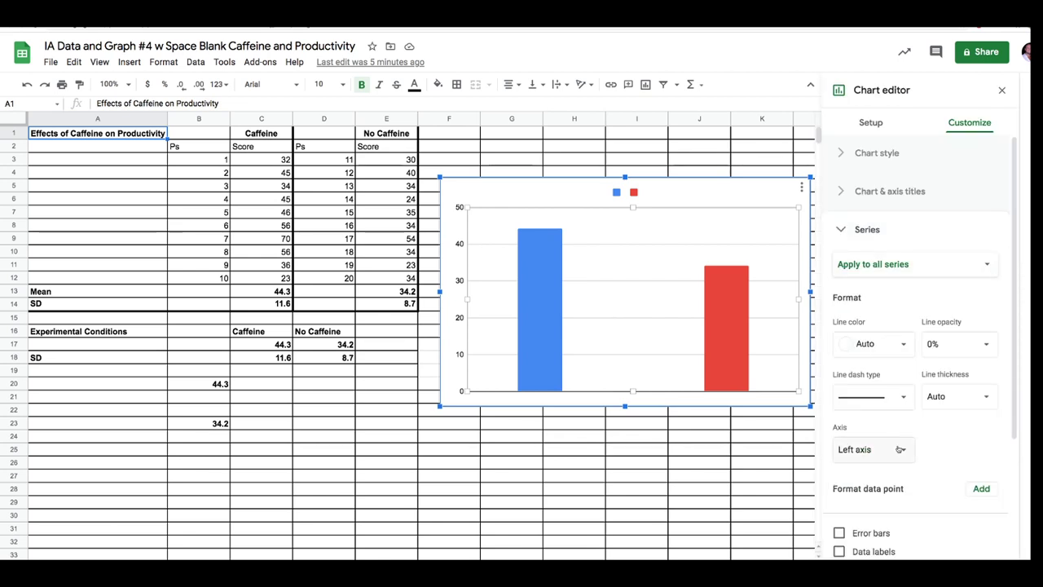
click(866, 124)
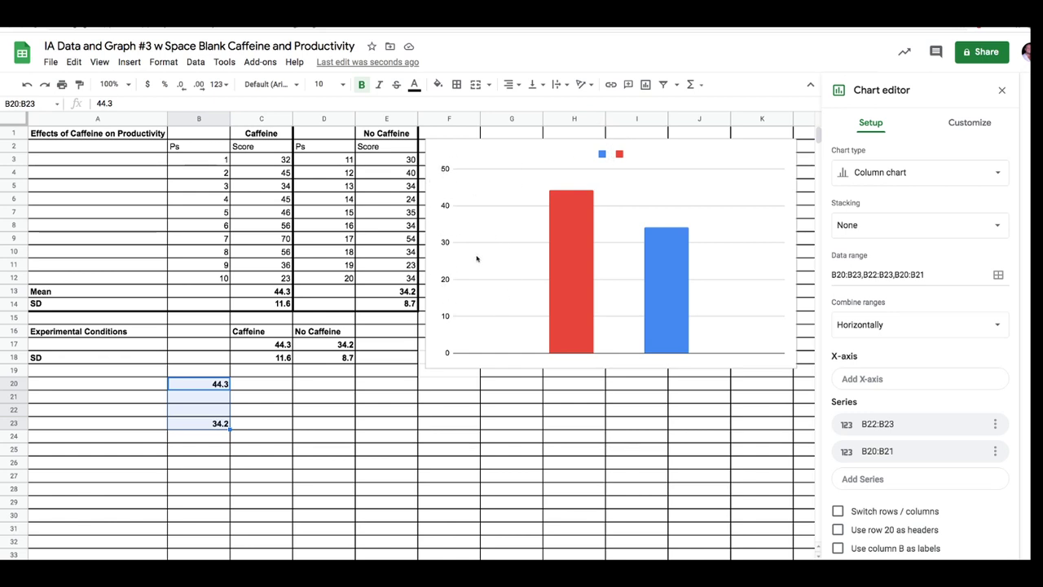
Step: Title the chart 'Caffeine and Productivity' and centre-align the title
click(969, 123)
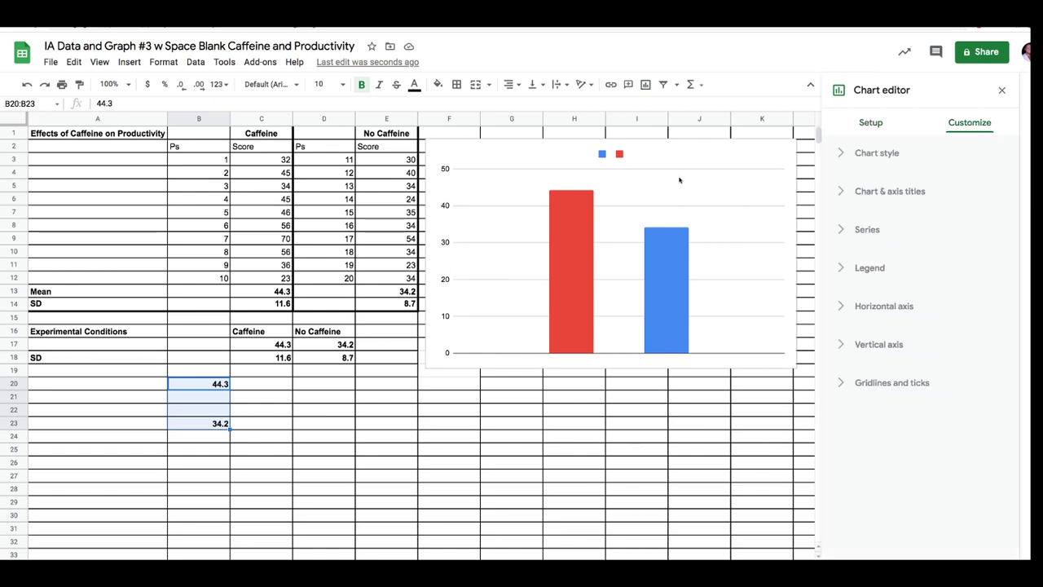
click(867, 192)
click(890, 229)
click(890, 228)
click(896, 281)
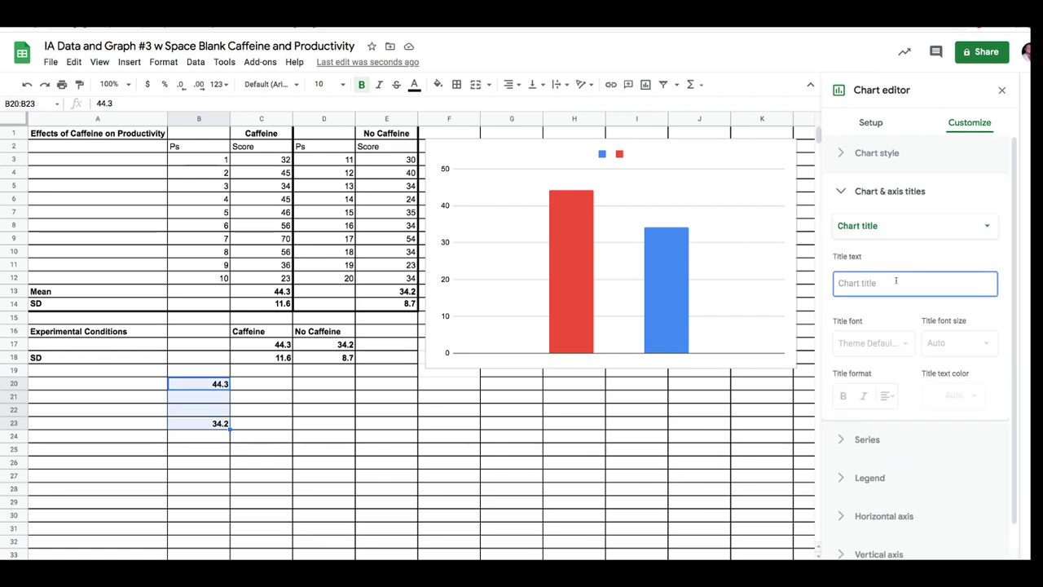
text(Caffeine and Produ)
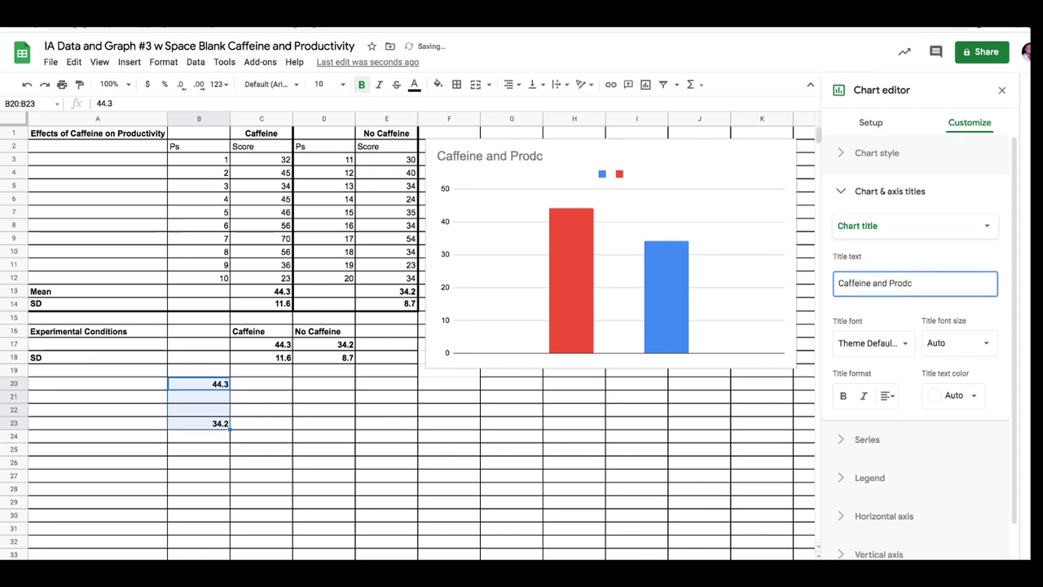
text(c)
key(BackSpace)
text(uctiv)
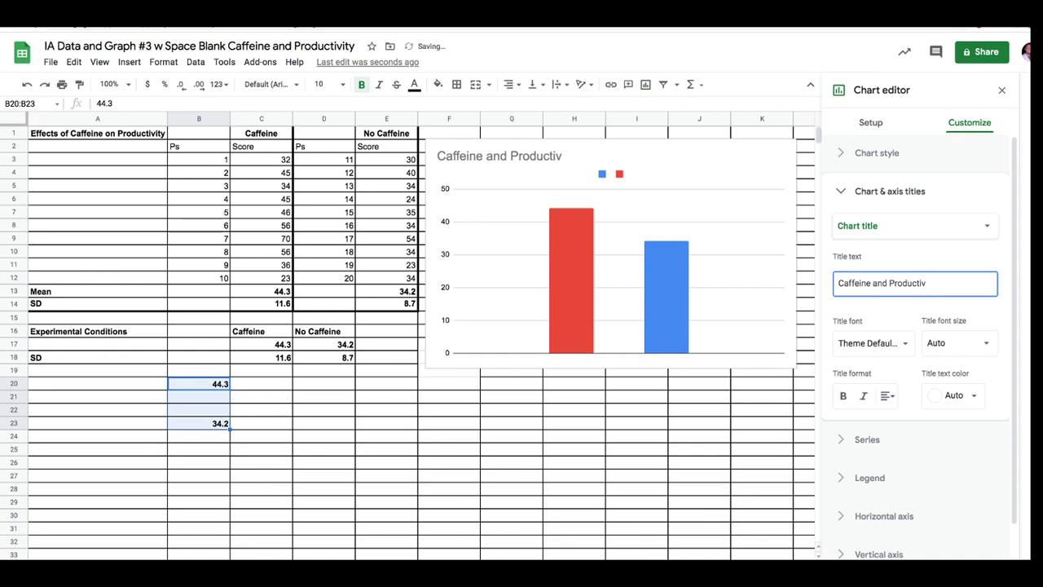
key(BackSpace)
text(ity)
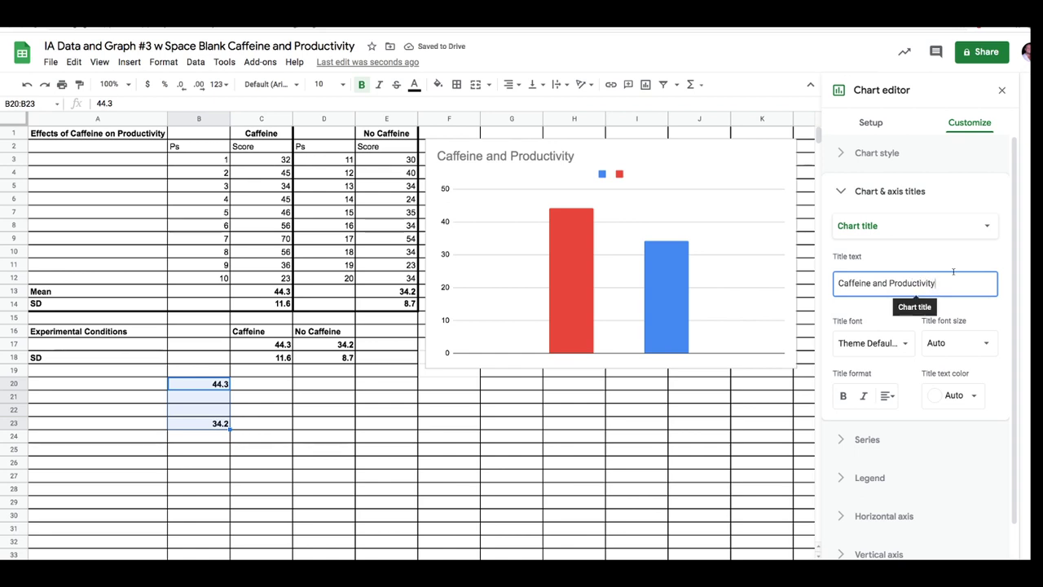
click(886, 395)
click(904, 420)
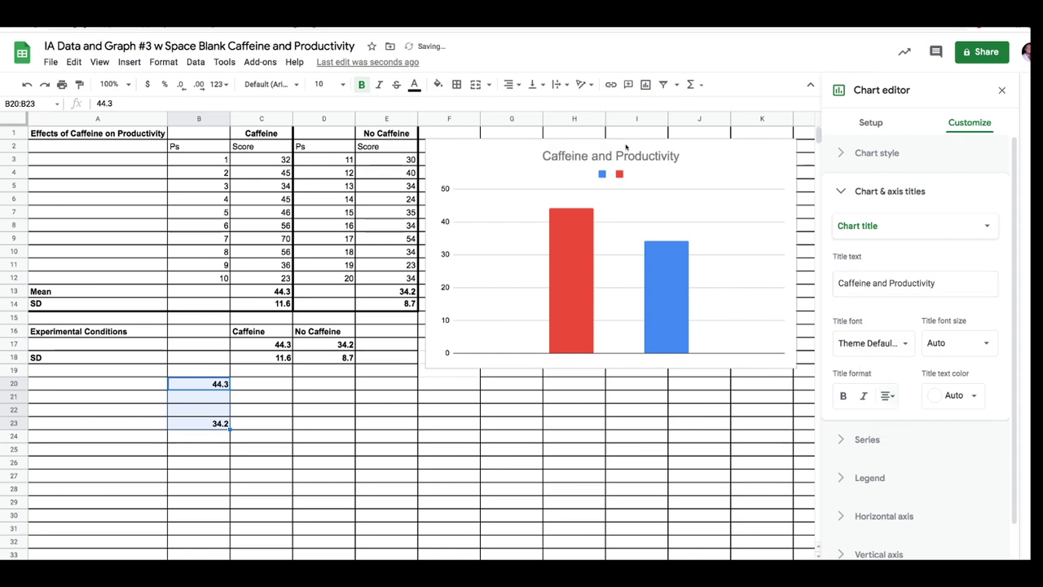
Step: Add the subtitle 'Fig 1. The effects of caffeine one typing per minute' below the title
click(890, 225)
click(891, 246)
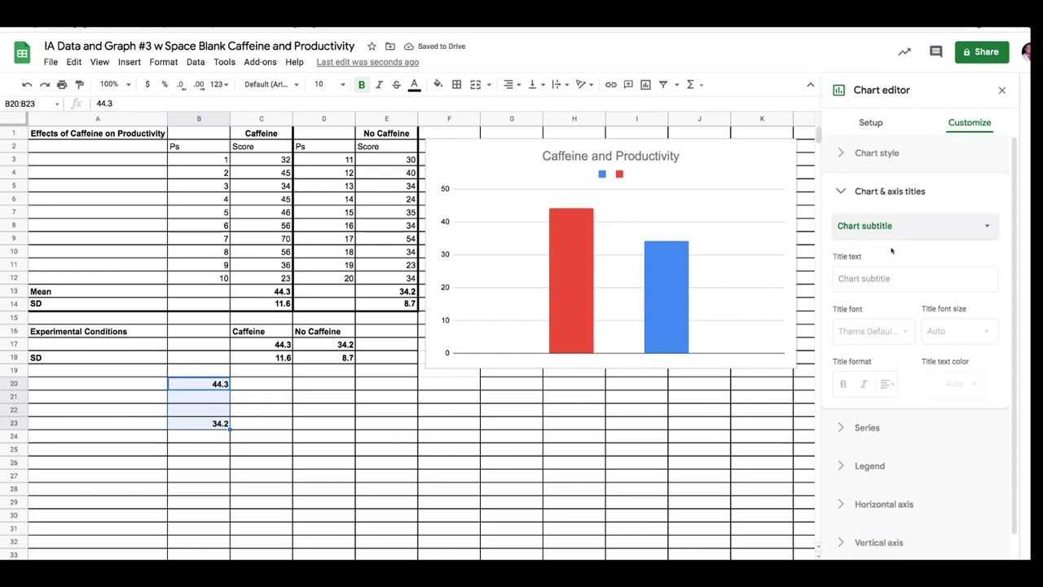
click(890, 278)
text(Fig 1.)
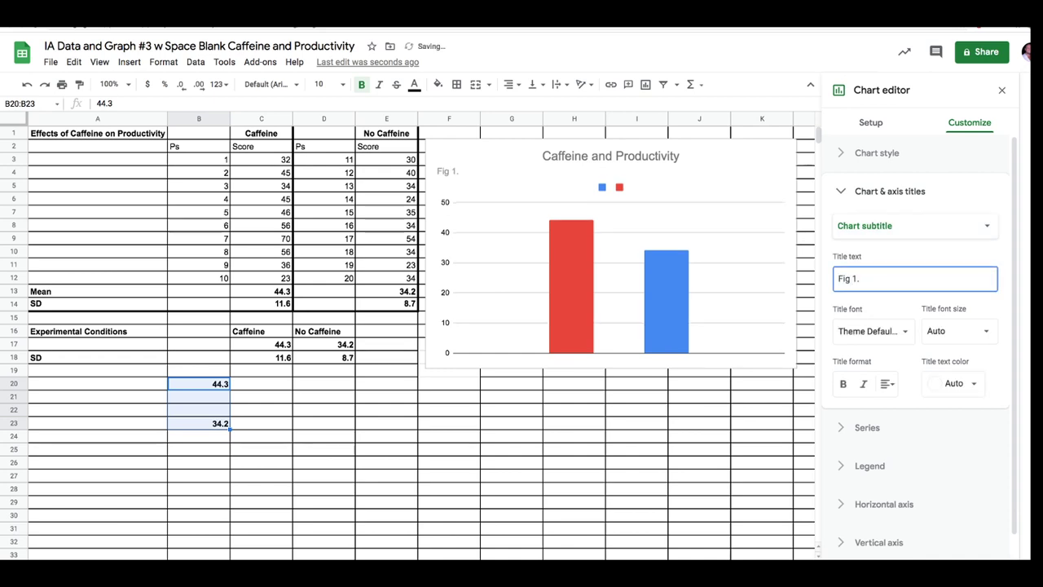
text( The effects )
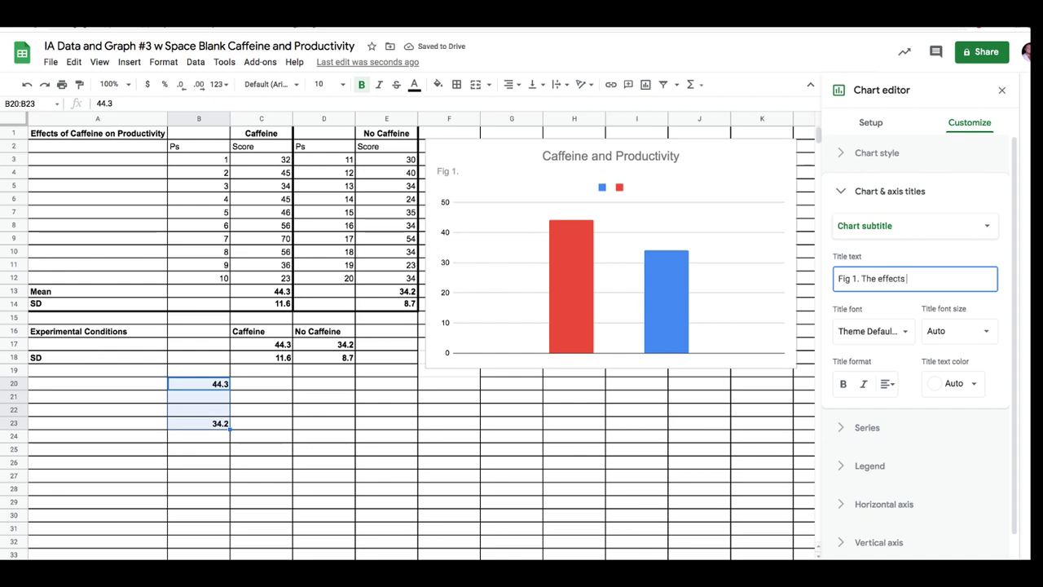
text(of caffeine one typing per)
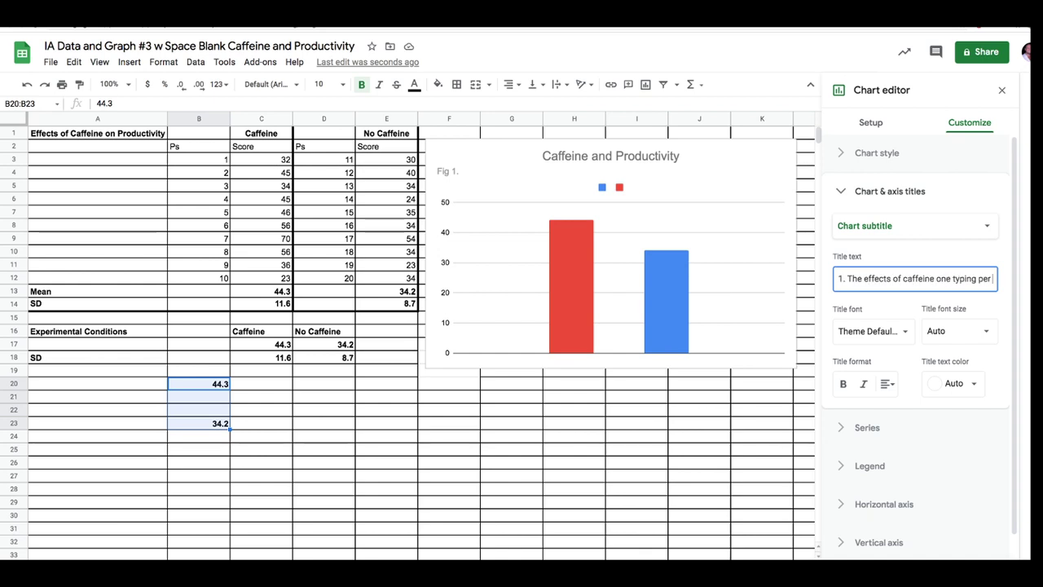
text( minute)
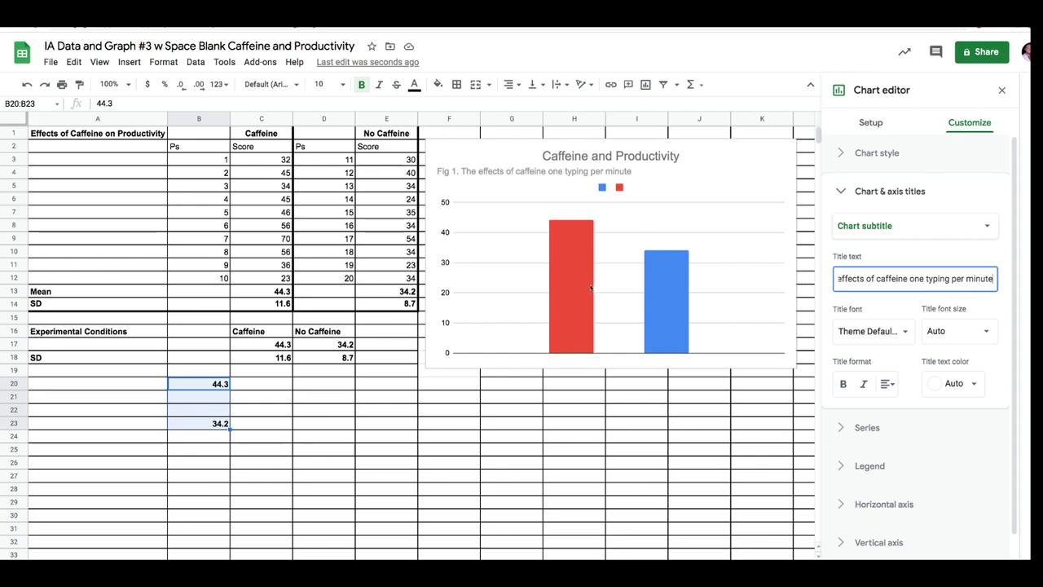
click(1010, 312)
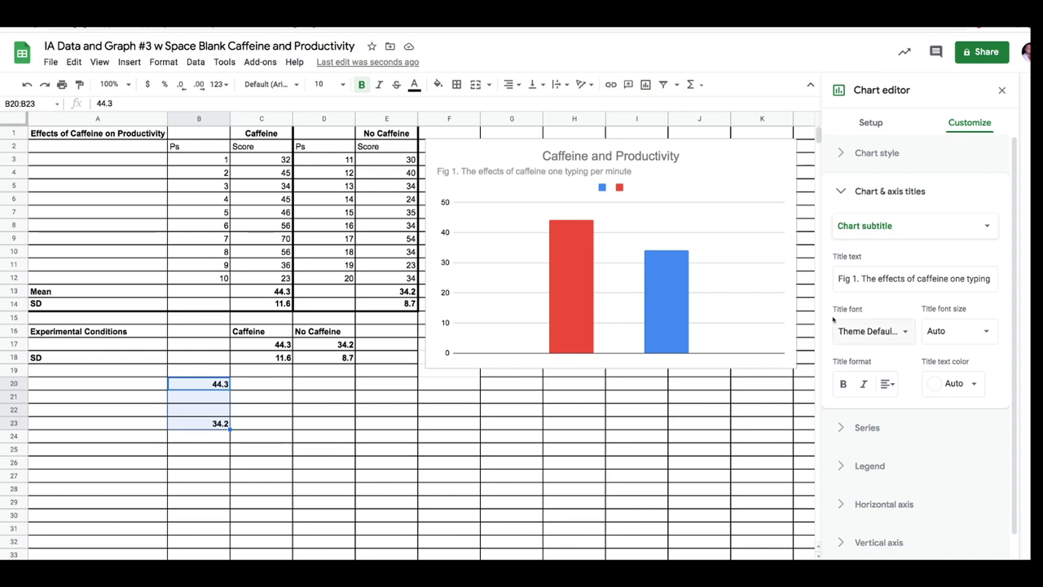
Step: Set the vertical axis title to 'Words per minute'
click(905, 225)
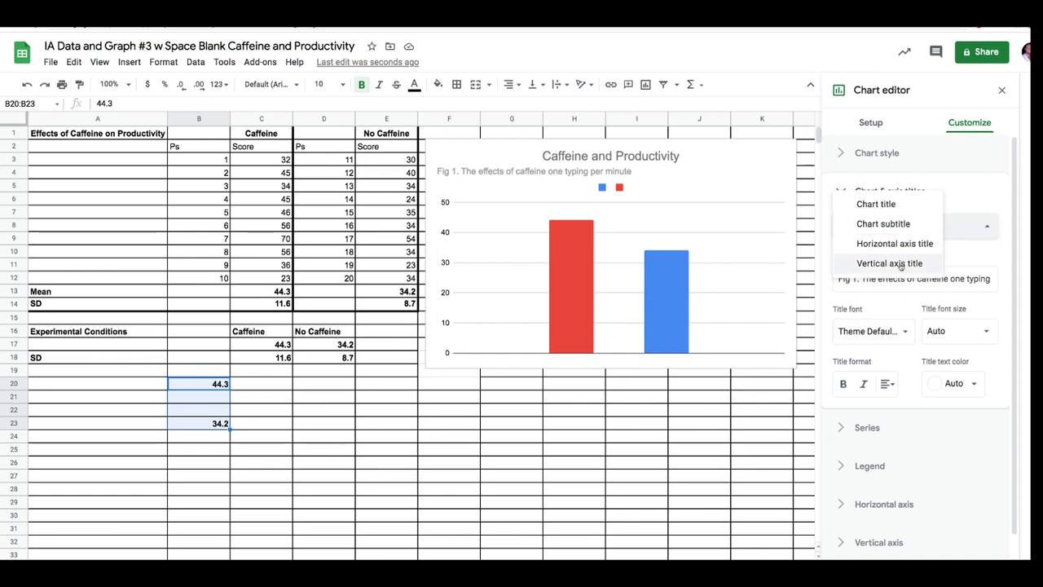
click(901, 266)
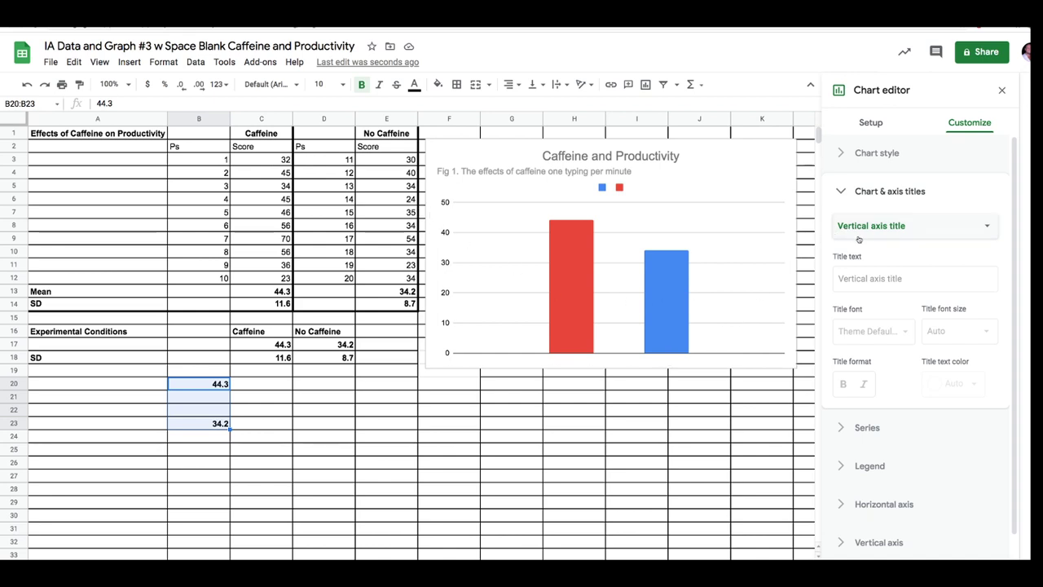
click(874, 281)
text(Words per minute)
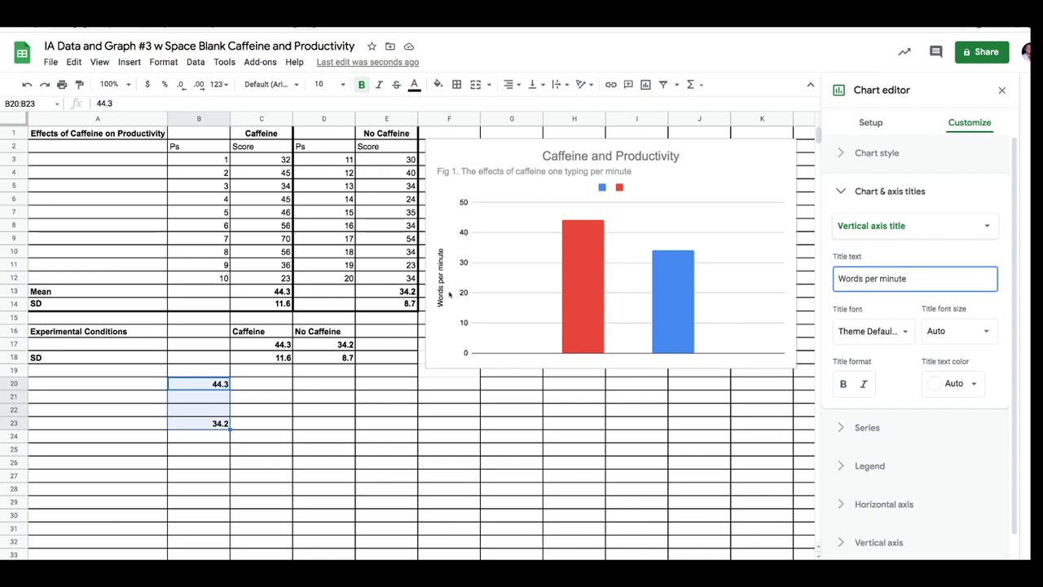
Step: Set the horizontal axis title to 'Conditions', replacing the mistyped first attempt
click(929, 239)
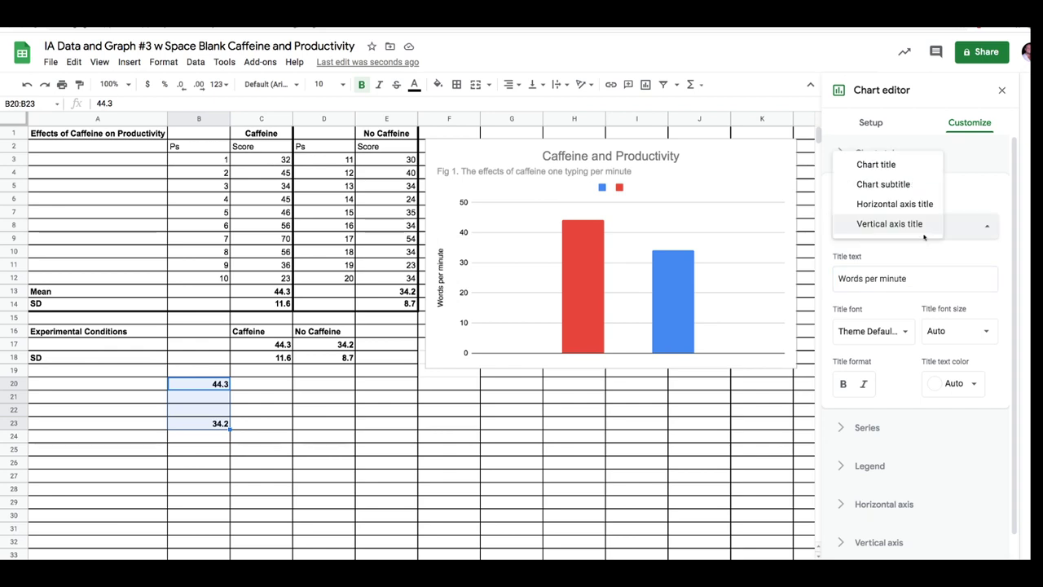
click(897, 203)
click(904, 279)
text(Experiment la)
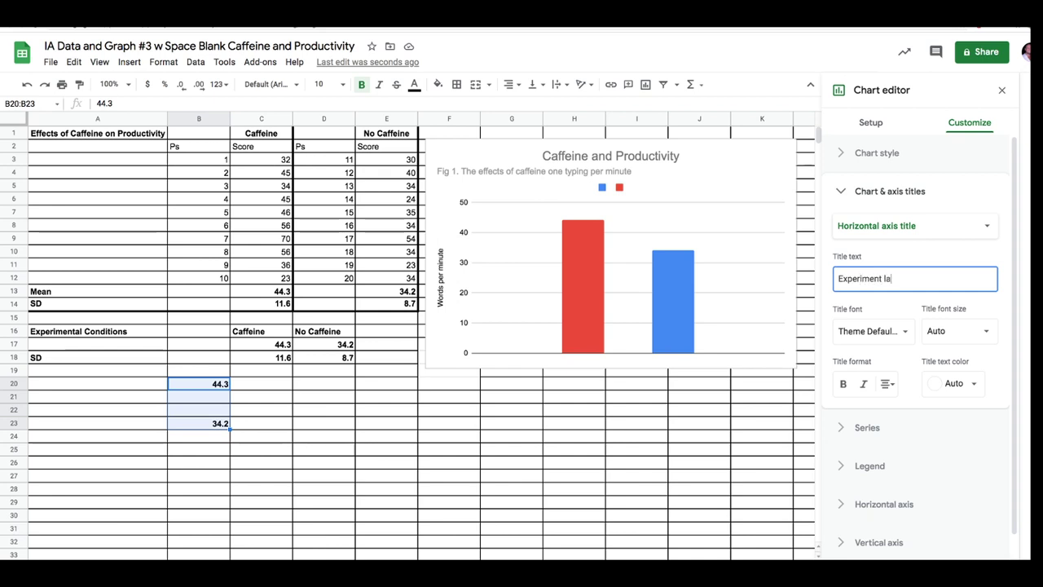
text(l cond)
key(BackSpace)
key(ctrl+shift+Left)
key(ctrl+shift+Left)
text(conditi)
key(BackSpace)
key(BackSpace)
key(BackSpace)
key(BackSpace)
key(BackSpace)
key(BackSpace)
key(BackSpace)
text(Conditions)
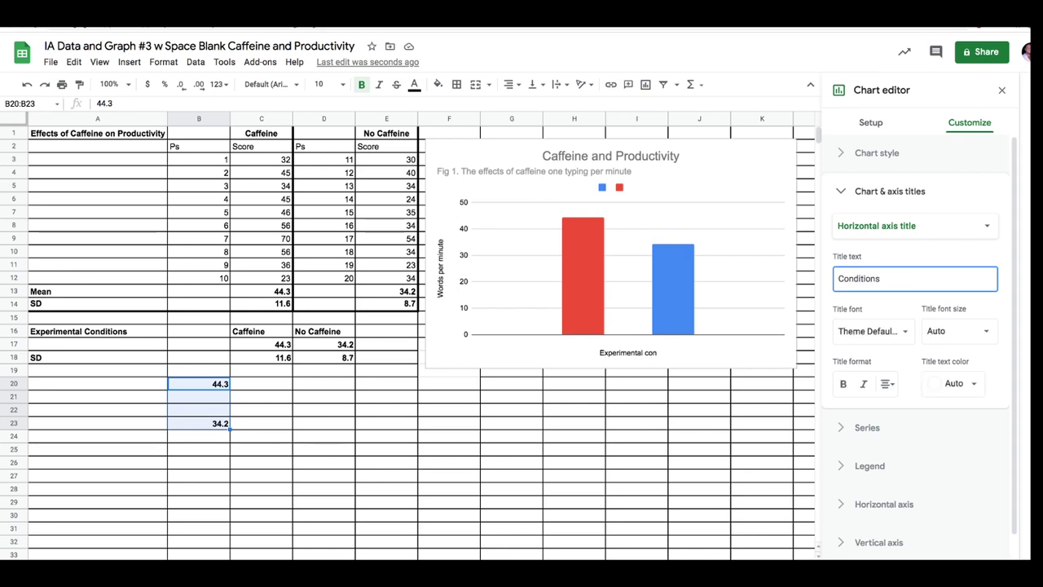
key(Return)
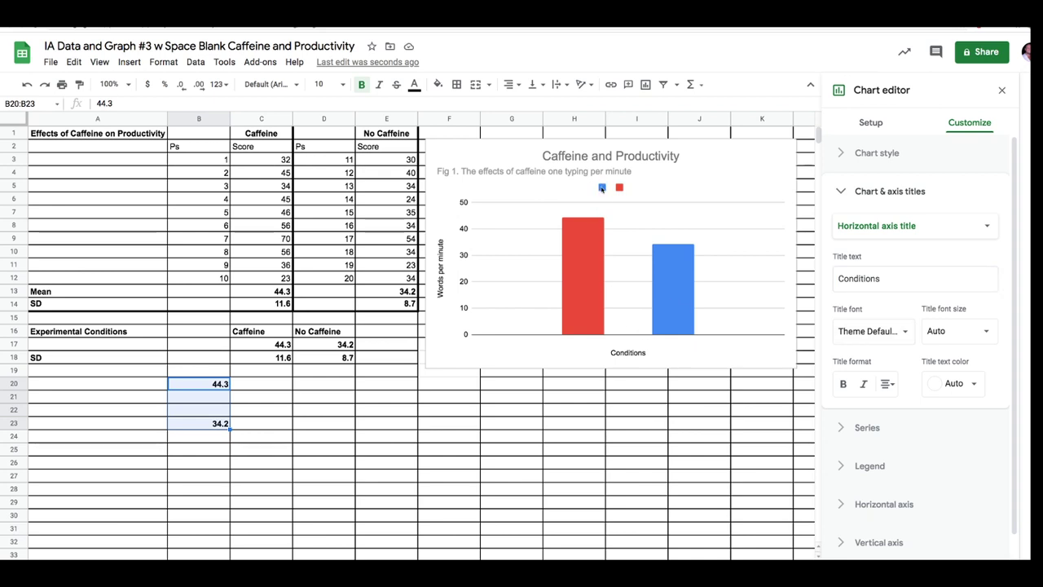
Step: Rename the blue legend entry to 'No caffeine' and the red entry to 'Caffeine'
click(601, 188)
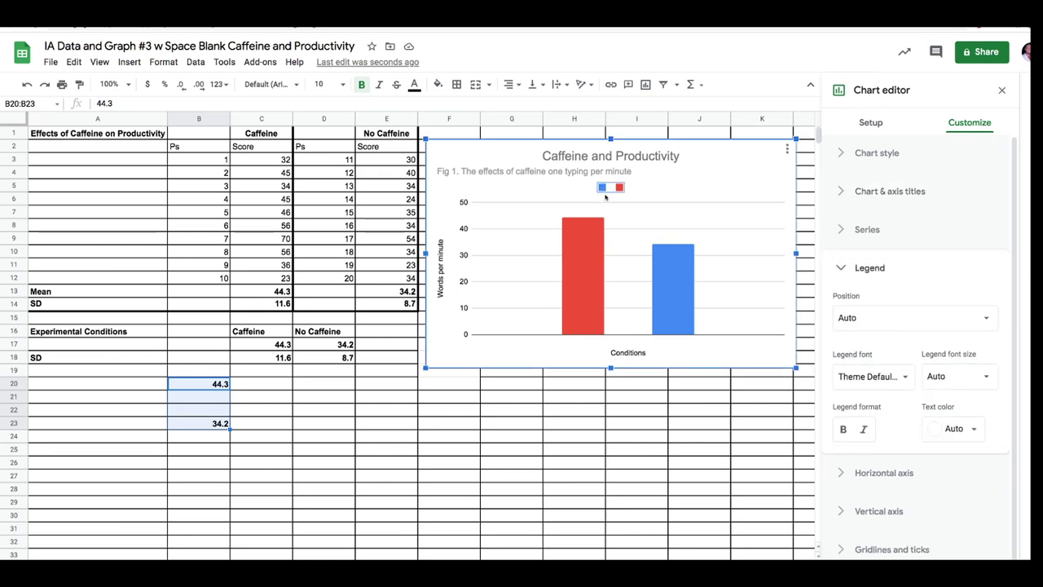
click(603, 188)
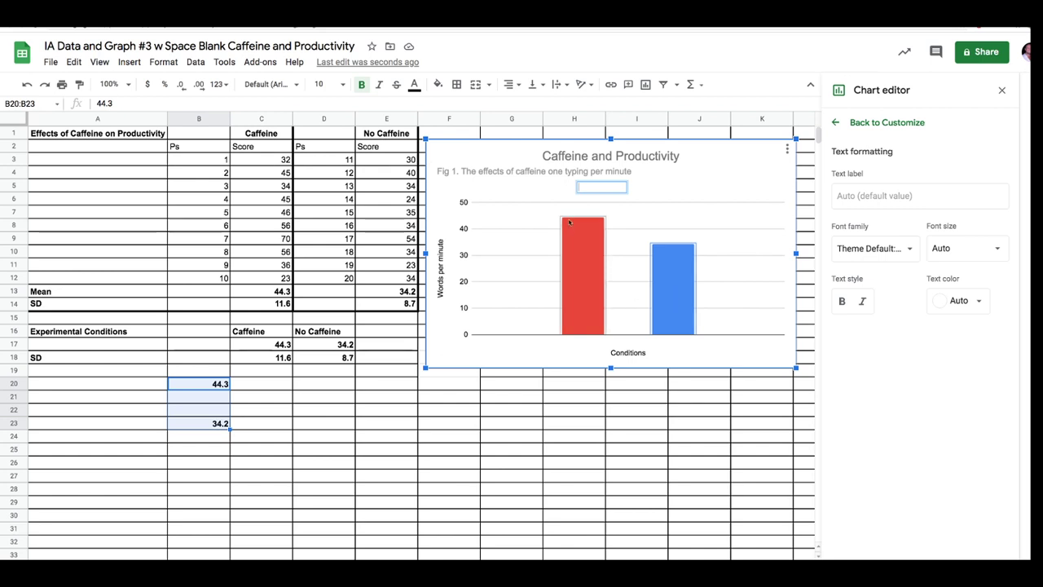
text(feine)
key(Return)
double_click(641, 188)
text(Caff)
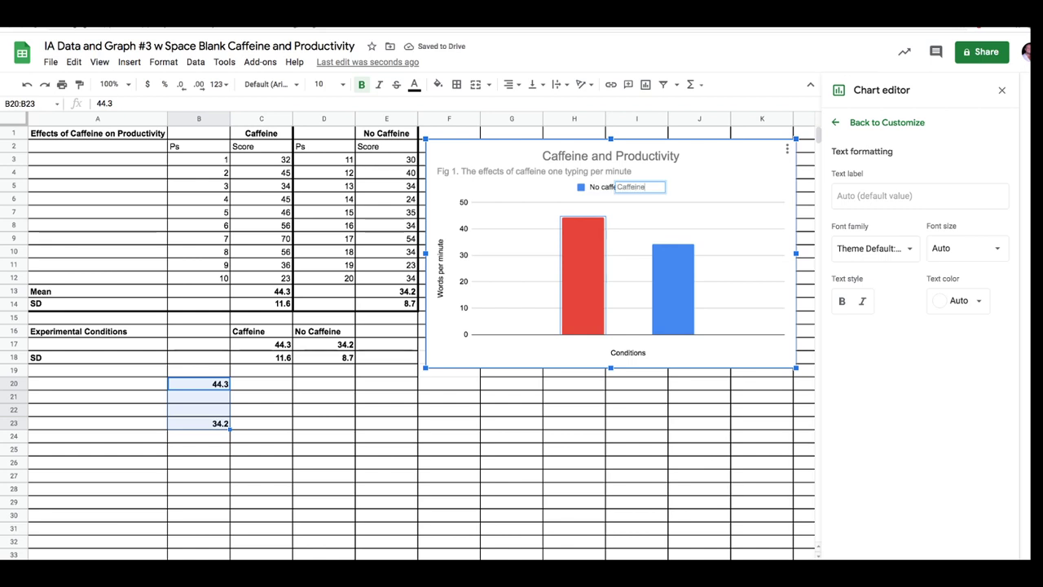
text(eine)
click(715, 198)
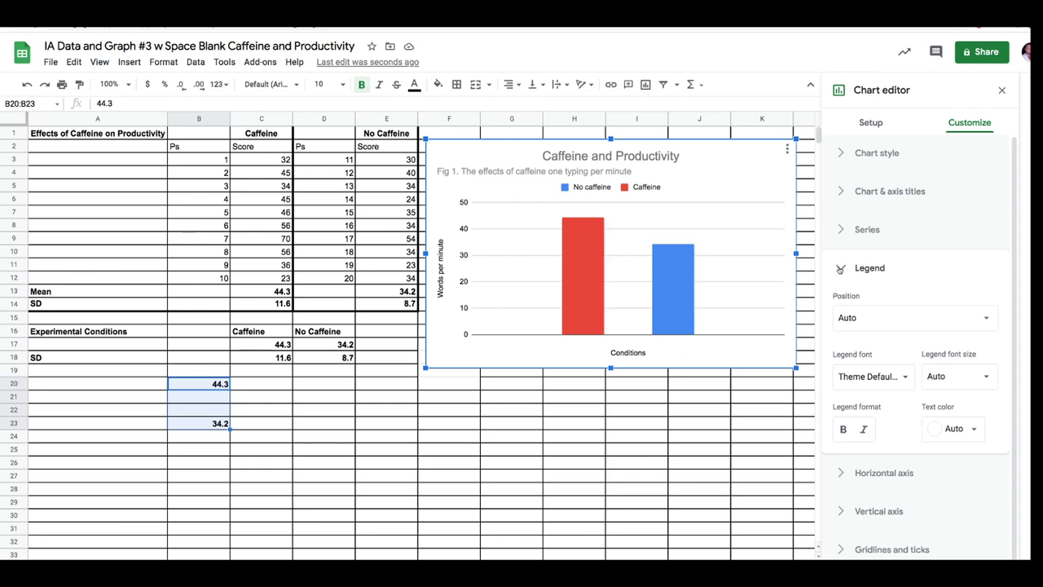
Step: Turn on series data labels showing 44.3 and 34.2, then select the Caffeine scores C3:C12
click(840, 268)
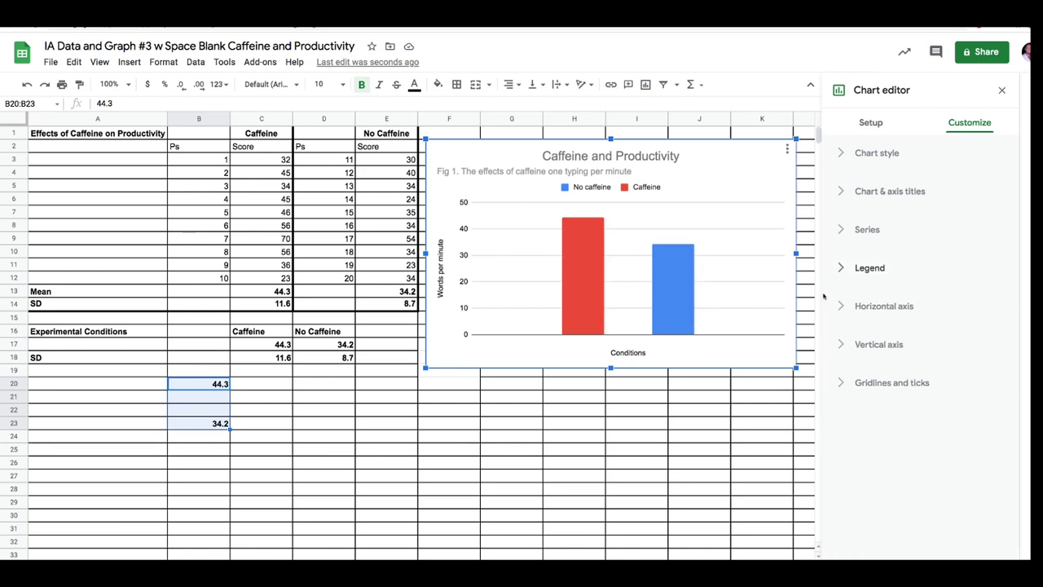
click(840, 229)
scroll(896, 422, down, 3)
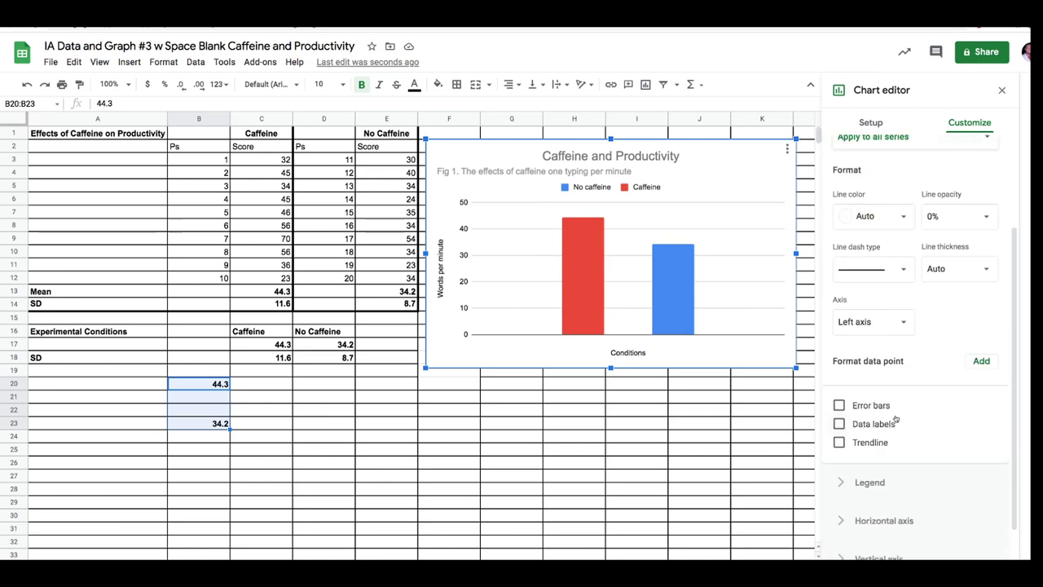
click(865, 375)
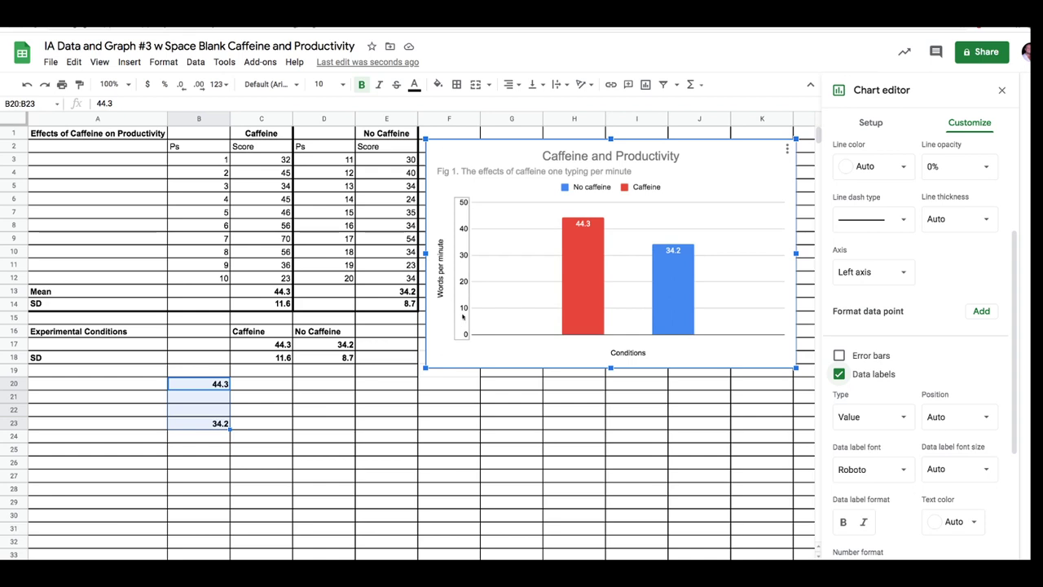
click(274, 161)
drag(274, 160, 278, 279)
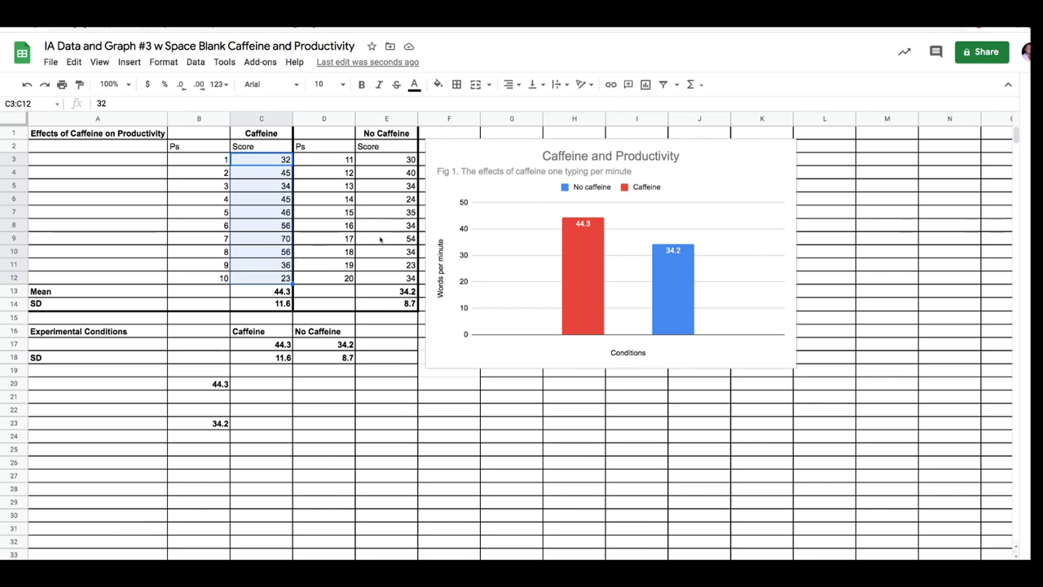
Step: Set the vertical axis Min to 0 and Max to 70 in the chart editor
double_click(463, 206)
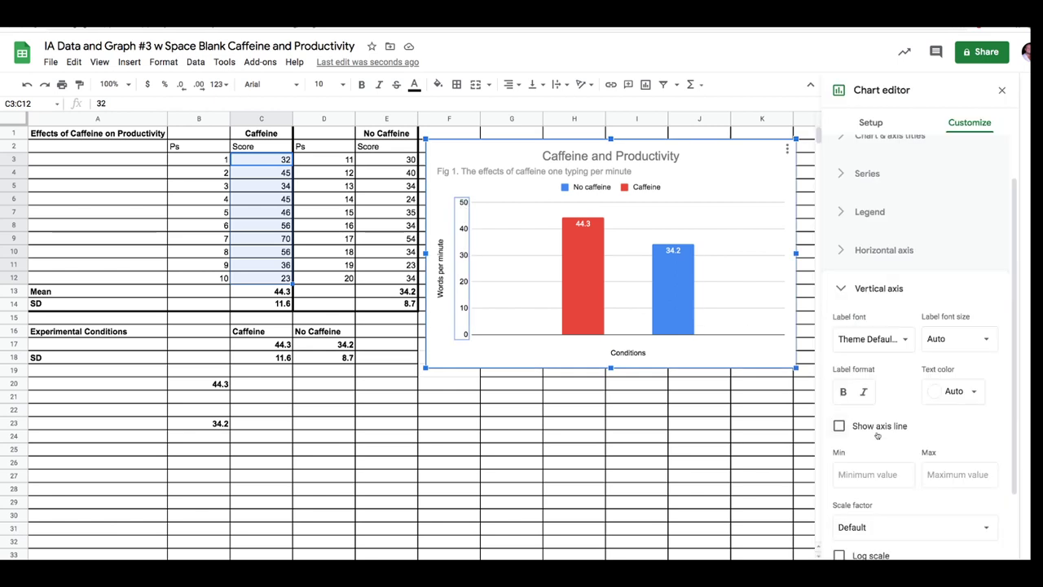
click(865, 475)
text(0)
click(958, 474)
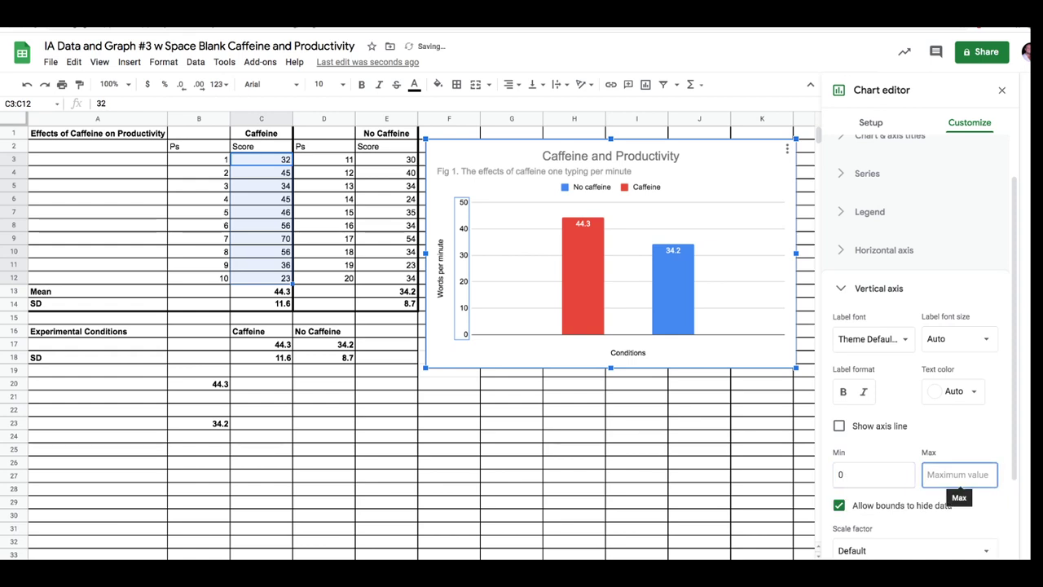
text(70)
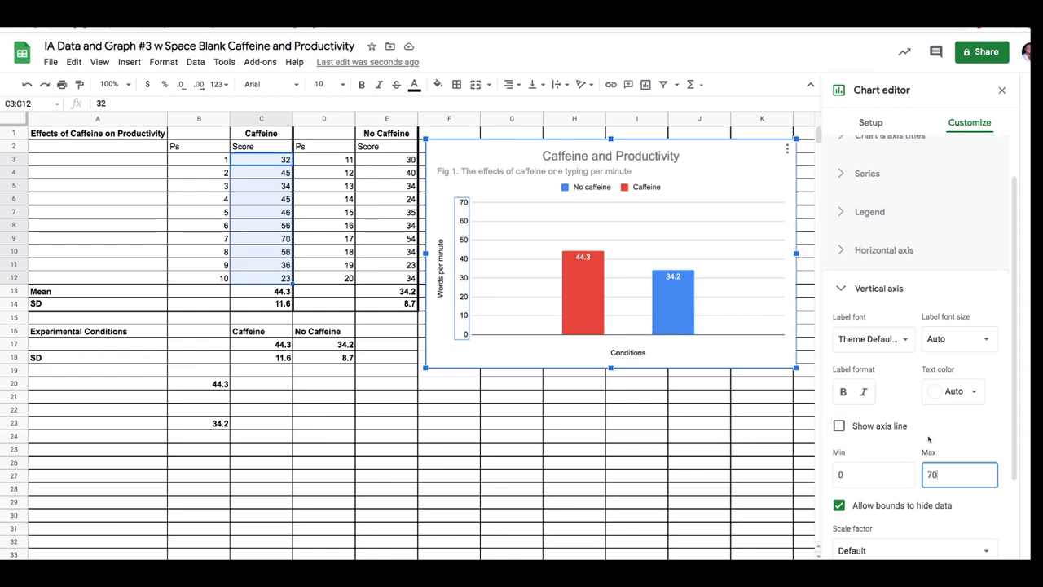
click(864, 290)
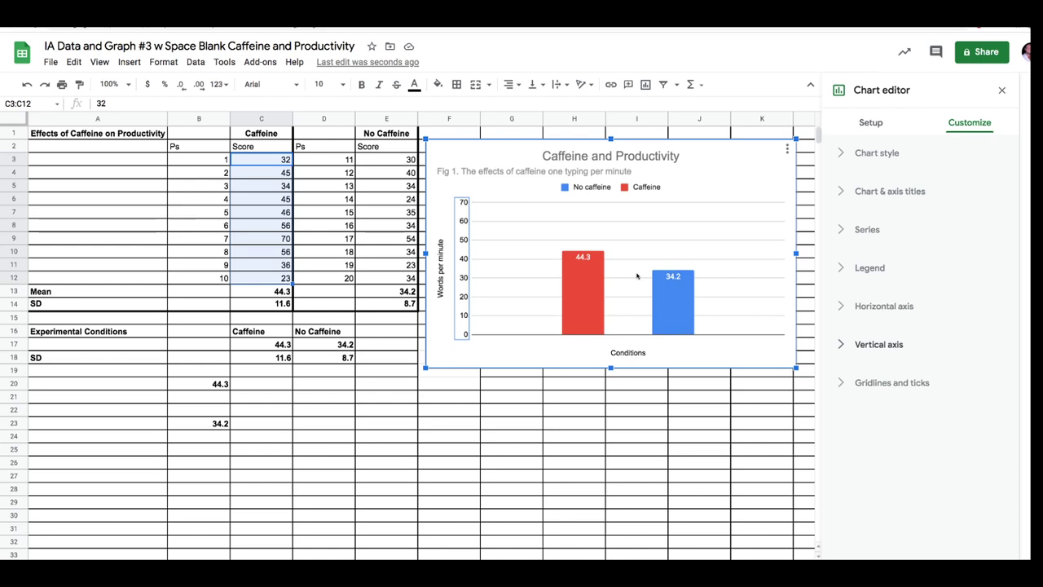
Step: Enable minor gridlines and major ticks on the vertical axis, leaving minor ticks off
click(841, 388)
scroll(880, 480, down, 1)
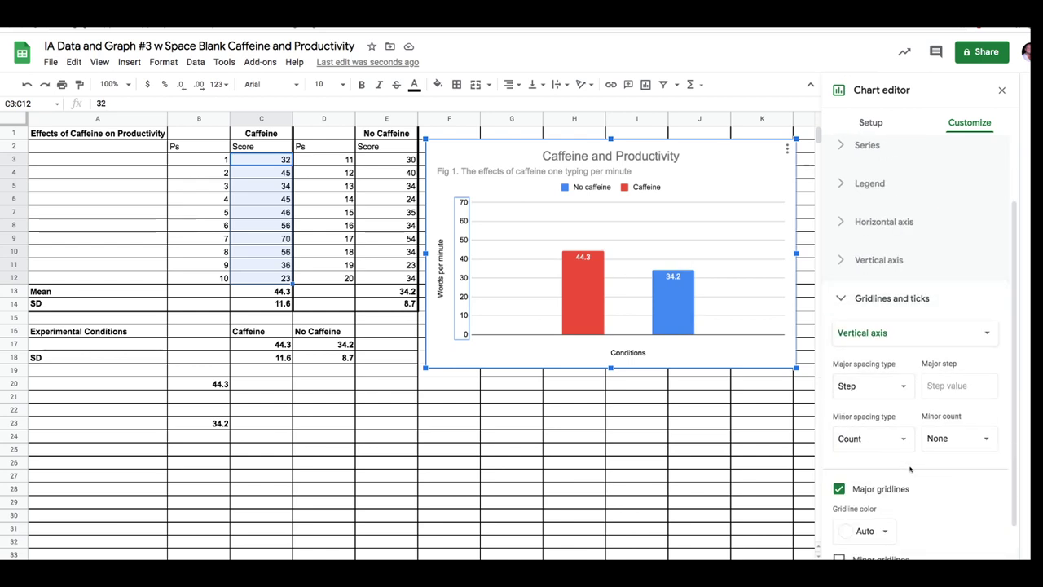
scroll(916, 471, down, 1)
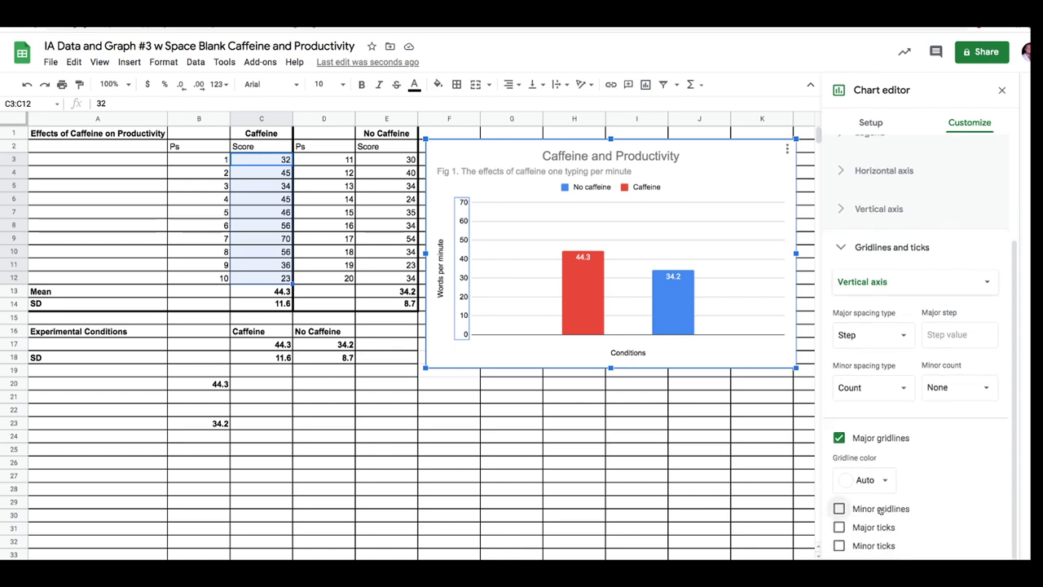
click(880, 509)
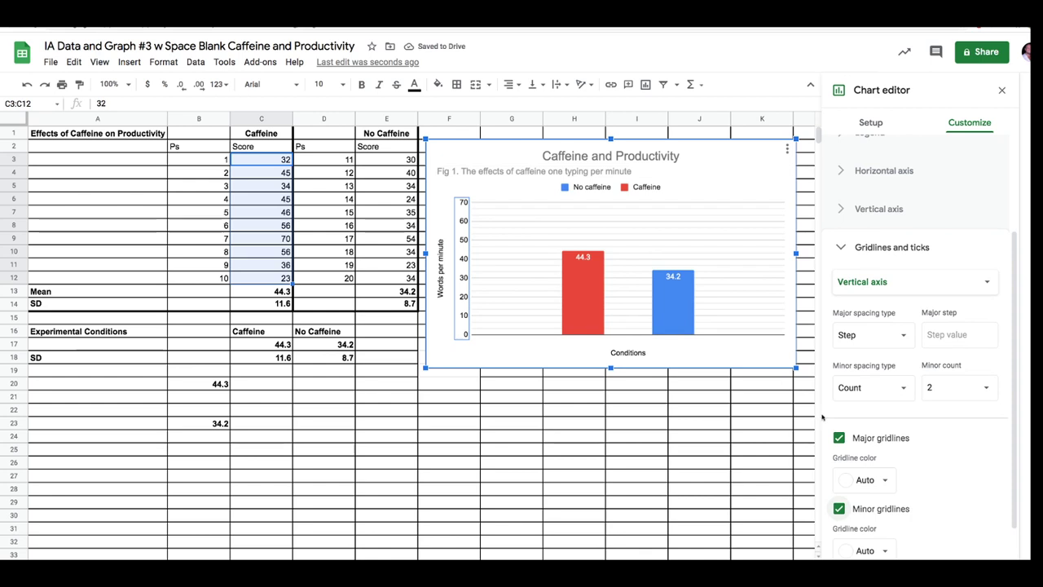
scroll(958, 477, down, 1)
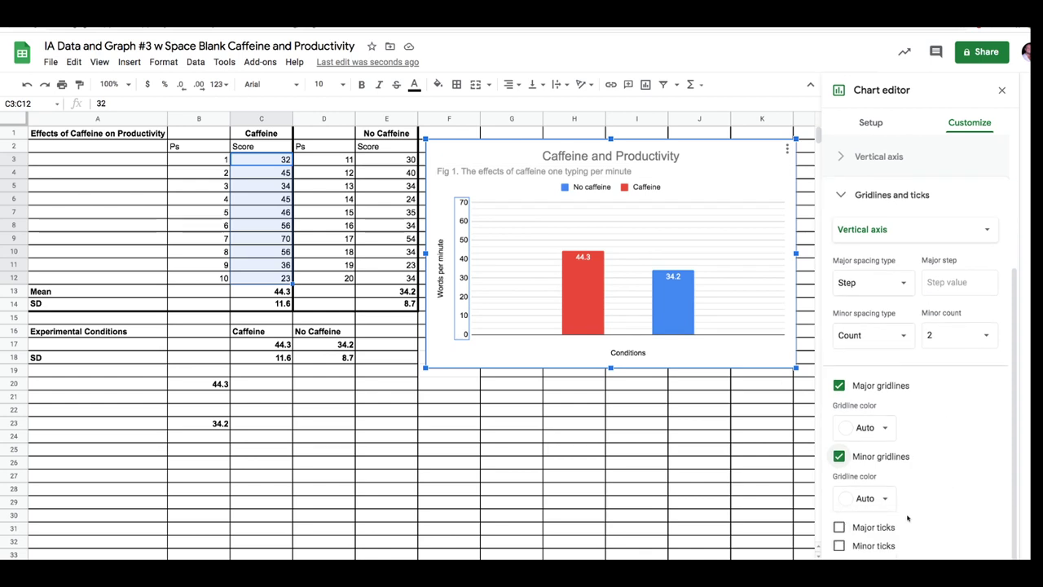
click(871, 530)
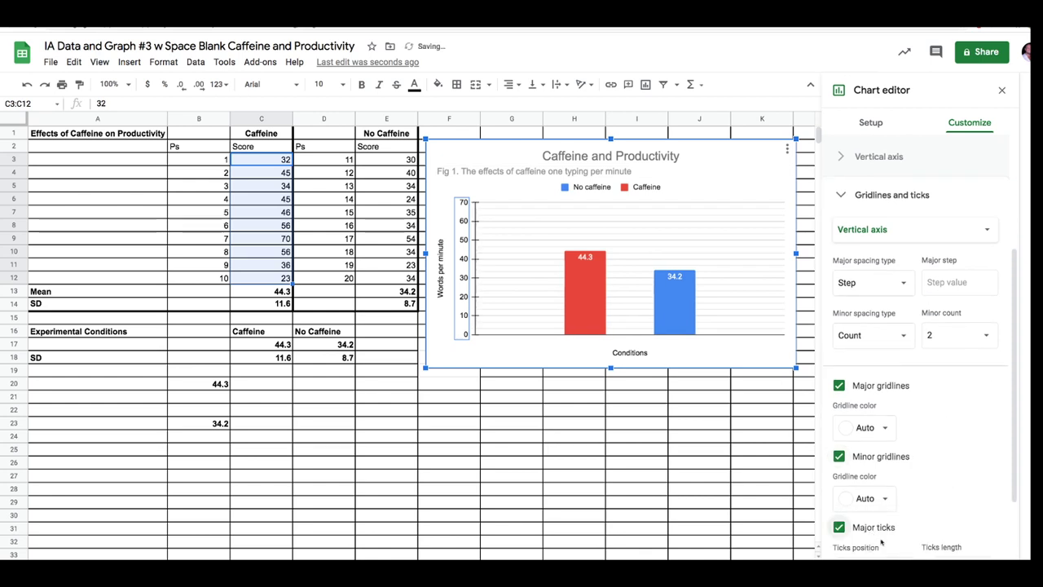
scroll(870, 535, down, 2)
click(871, 546)
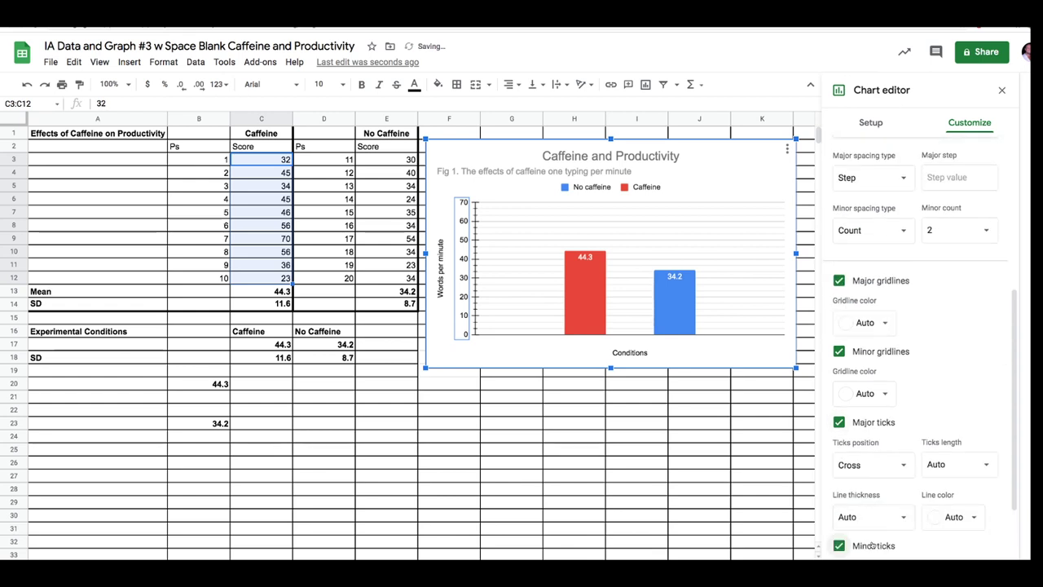
click(869, 547)
scroll(978, 388, up, 3)
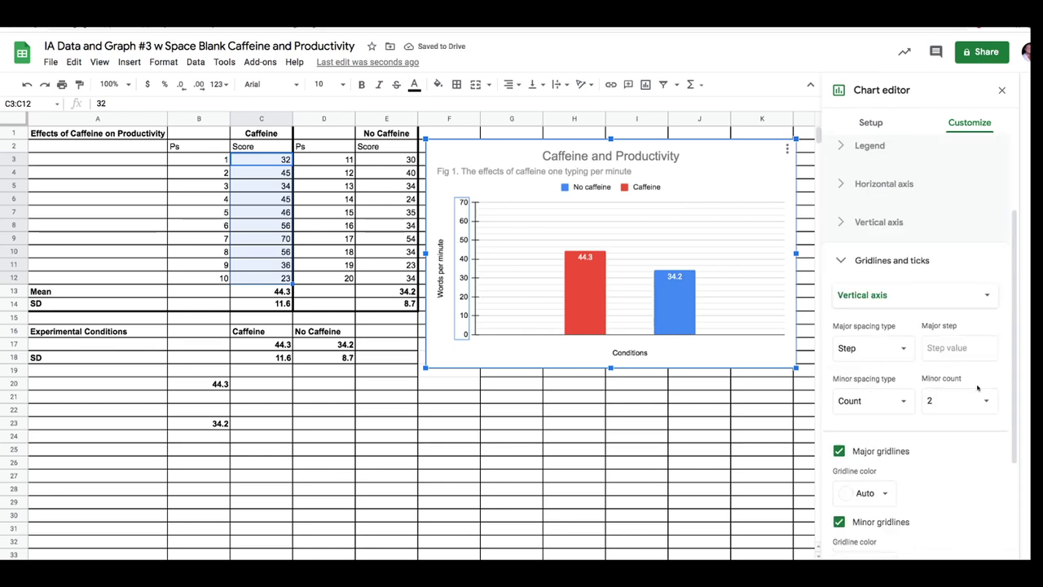
click(847, 263)
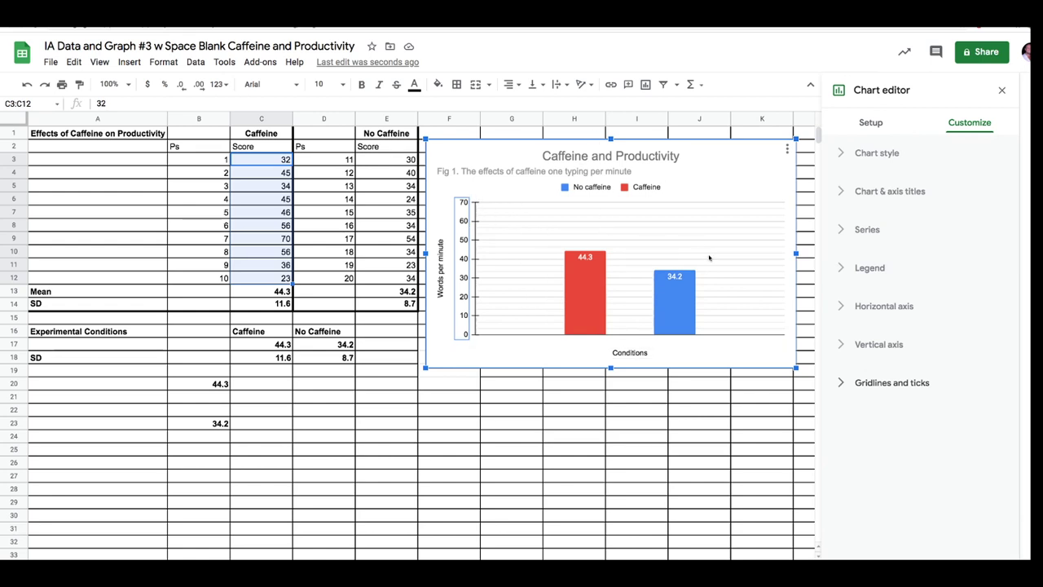
Step: Turn on series error bars, switching their type from Standard deviation to Constant
click(844, 231)
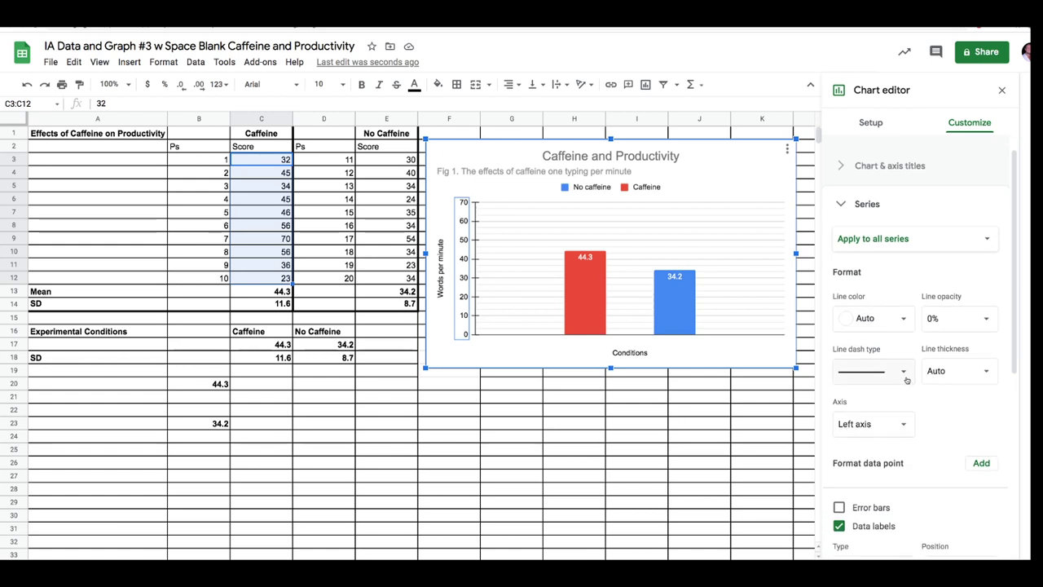
scroll(908, 370, down, 4)
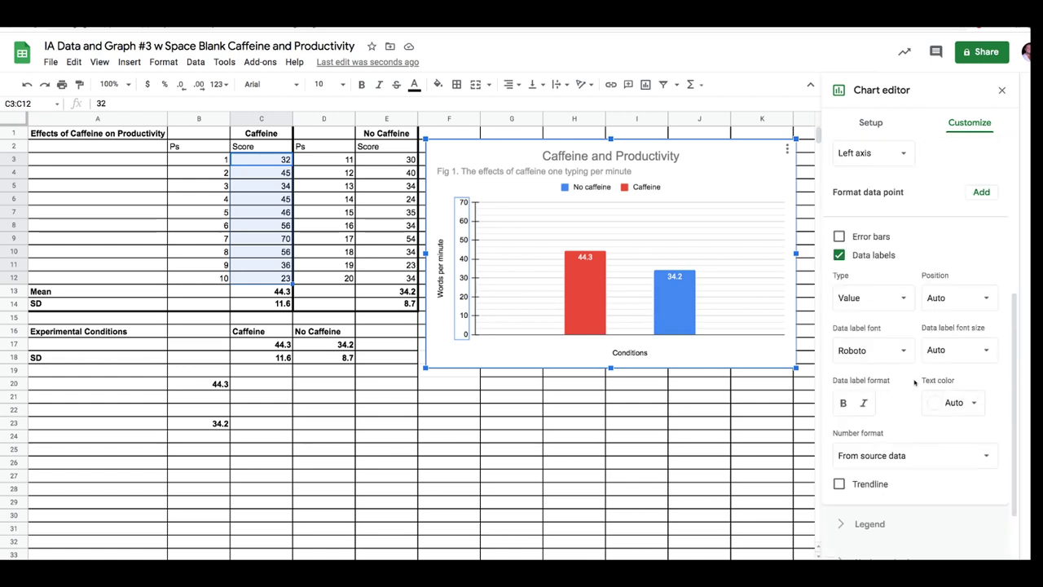
click(864, 234)
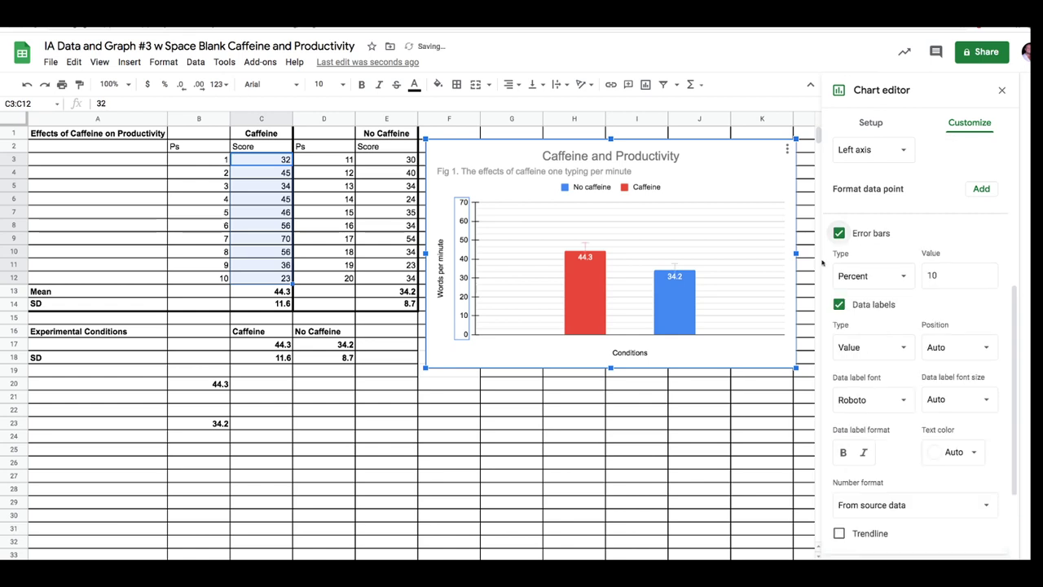
click(895, 281)
click(893, 293)
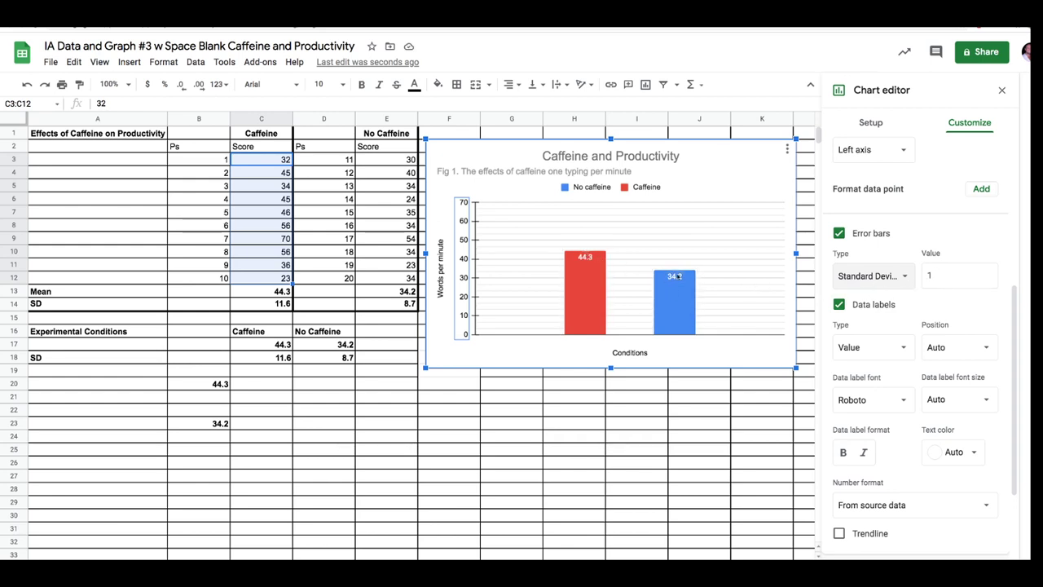
click(870, 275)
click(874, 235)
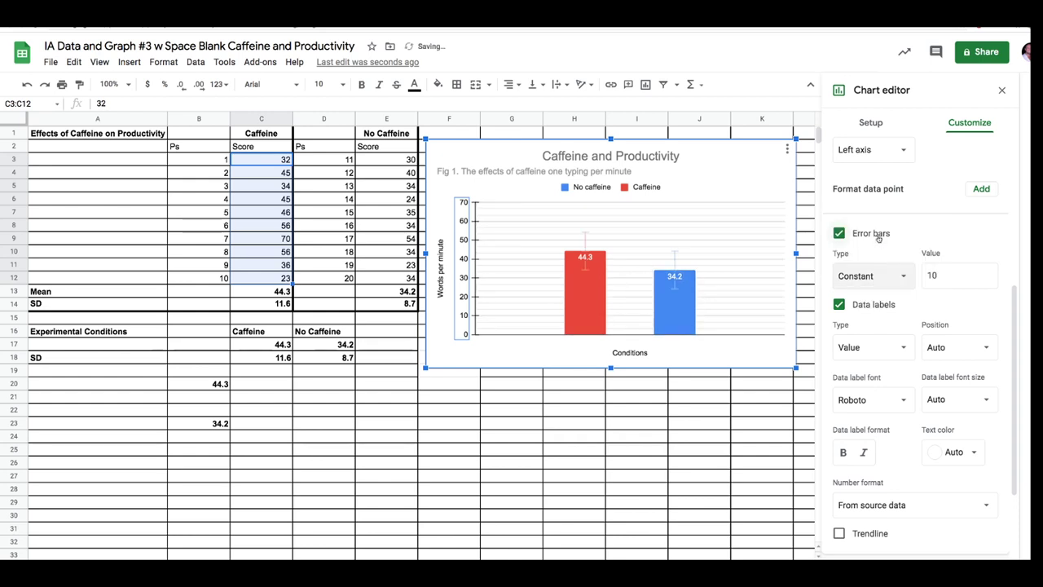
scroll(881, 250, up, 5)
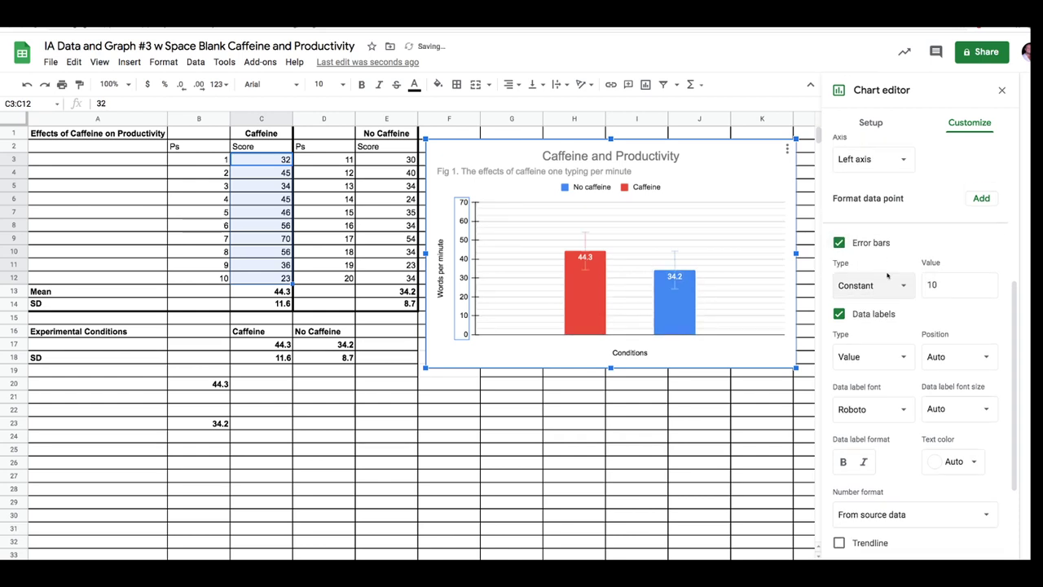
scroll(897, 313, up, 2)
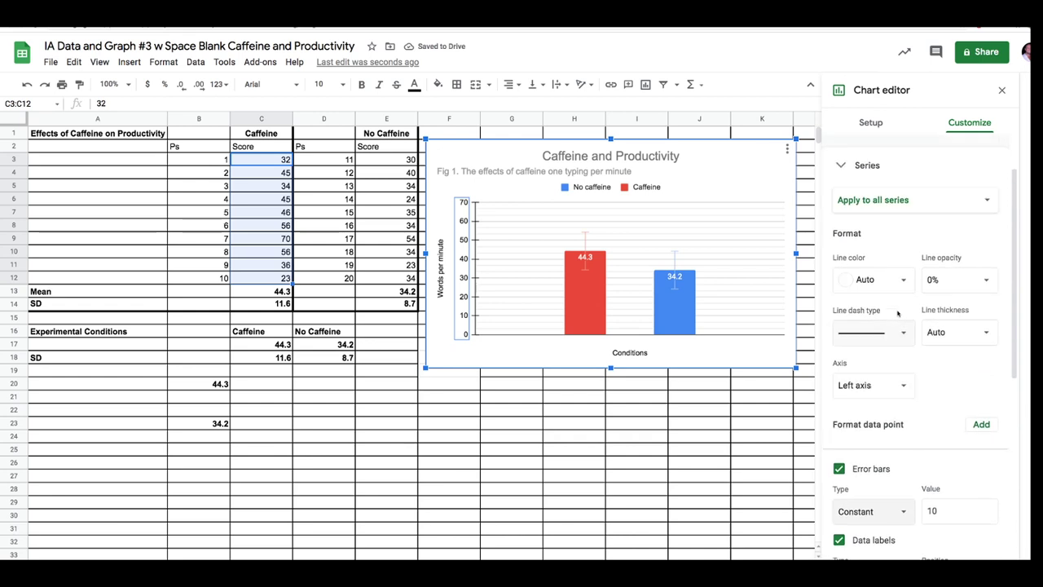
Step: For the No caffeine series, enter an 8.7 error value, then remove its error bars
click(884, 202)
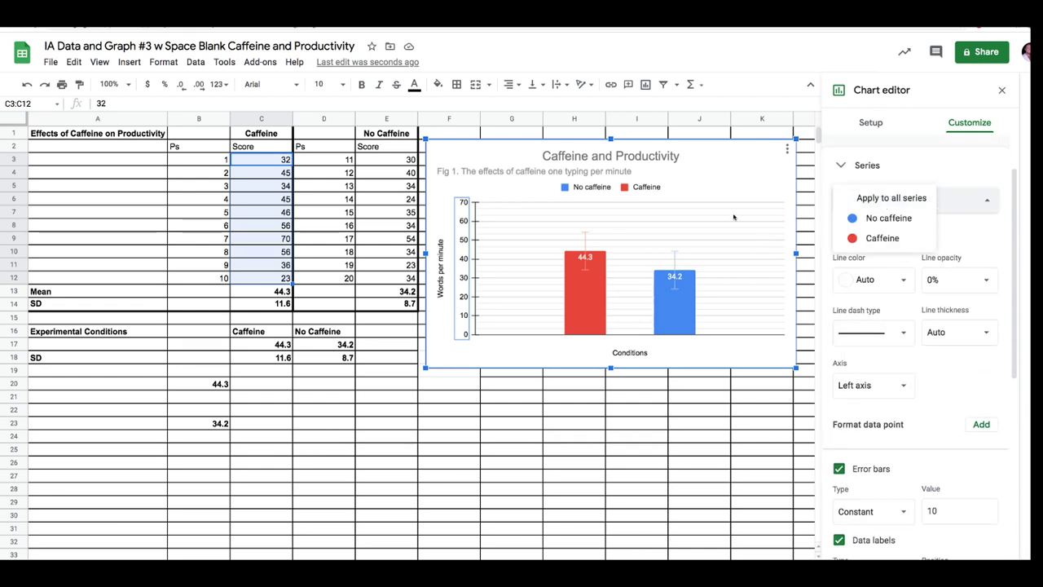
click(892, 218)
scroll(901, 342, down, 5)
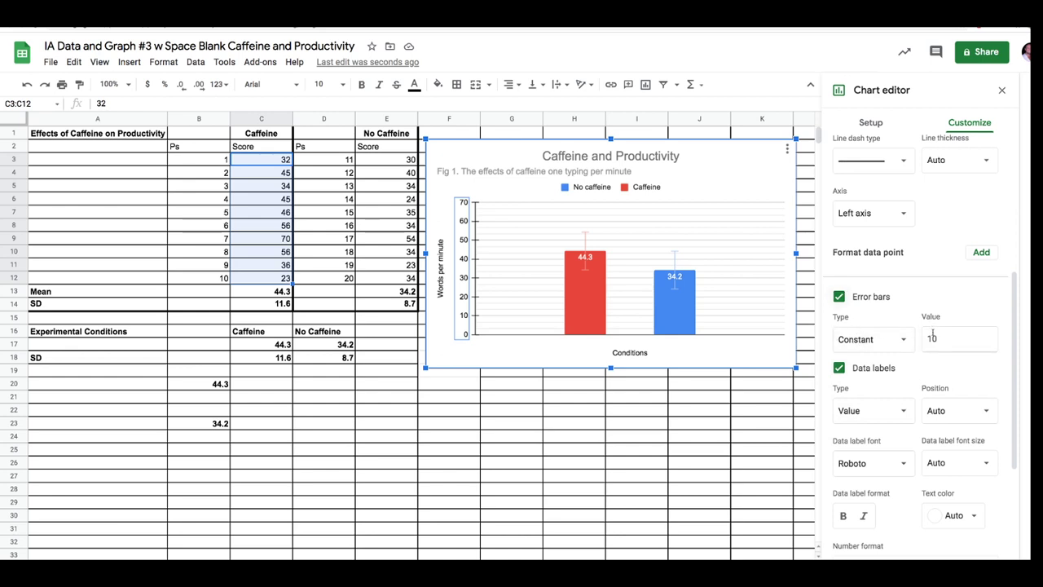
double_click(936, 338)
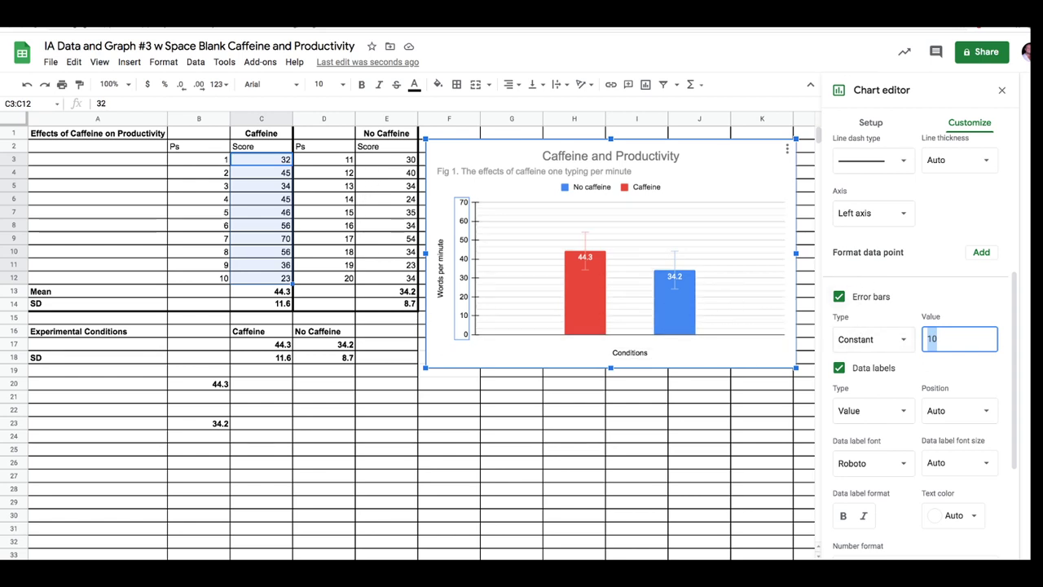
text(8.)
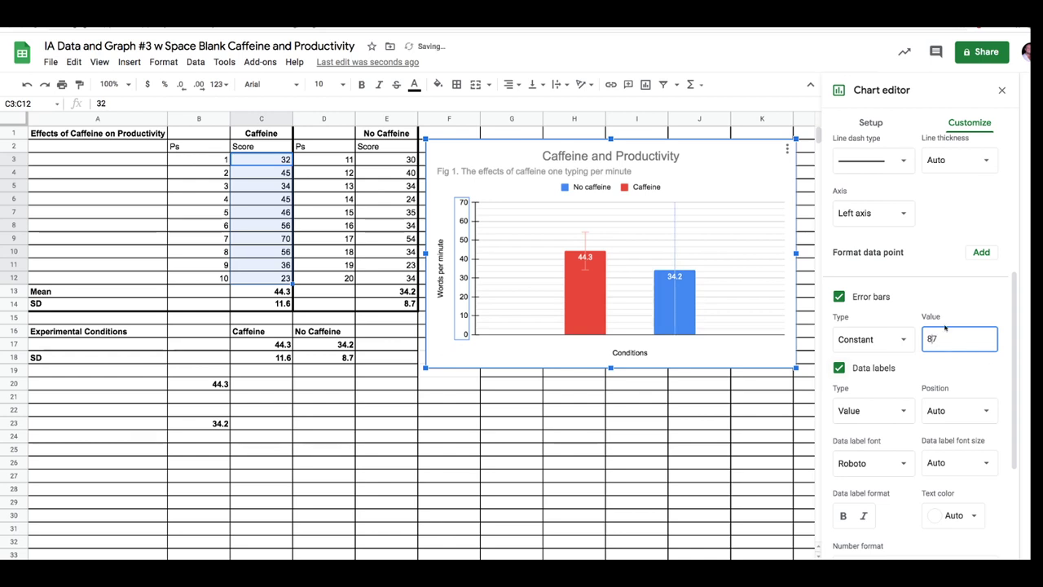
key(Left)
text(.)
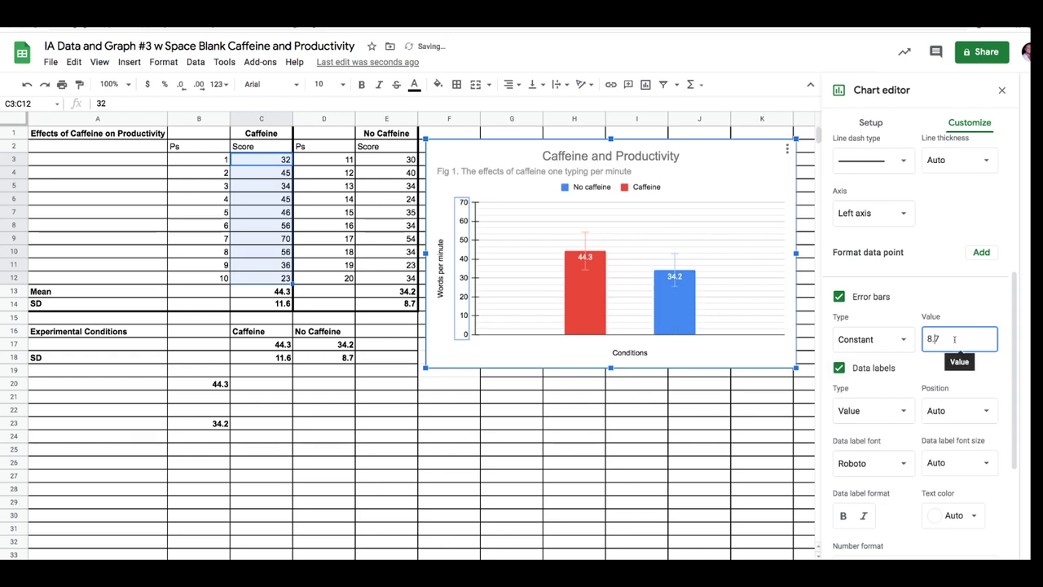
click(839, 296)
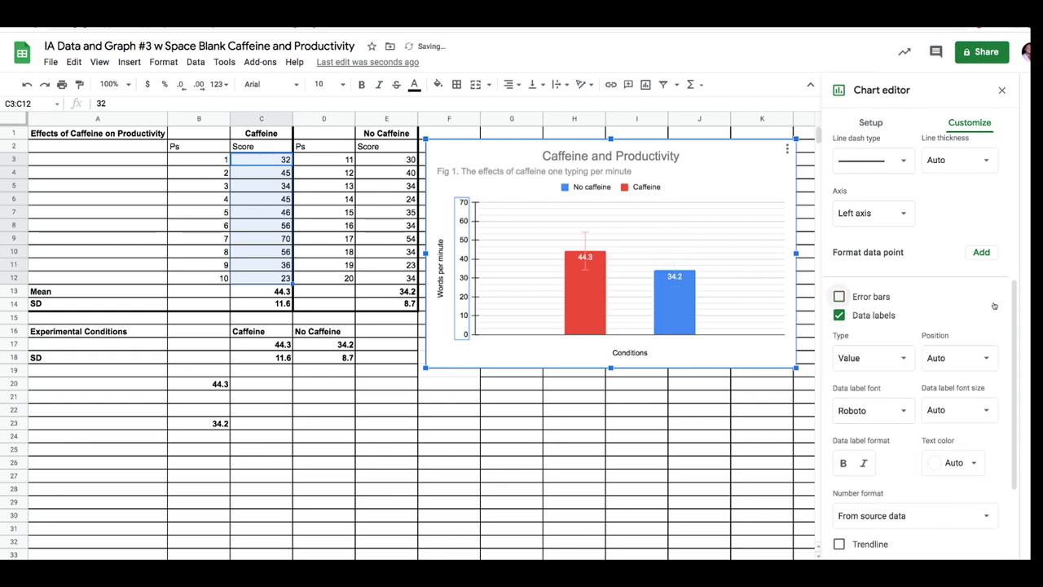
scroll(916, 269, up, 4)
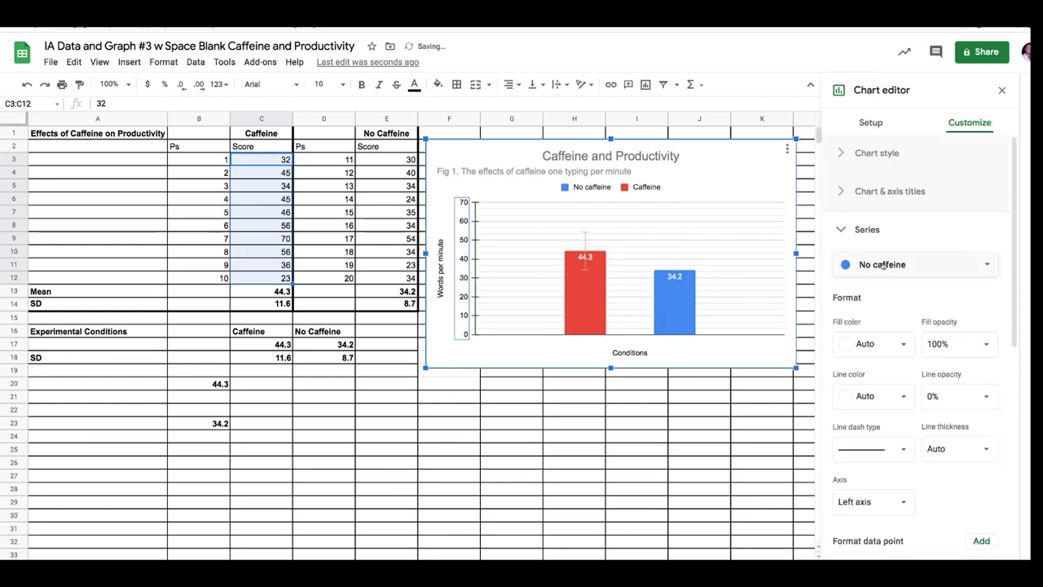
Step: Switch to the Caffeine series and set its error bar value to 11.6
click(886, 263)
click(881, 279)
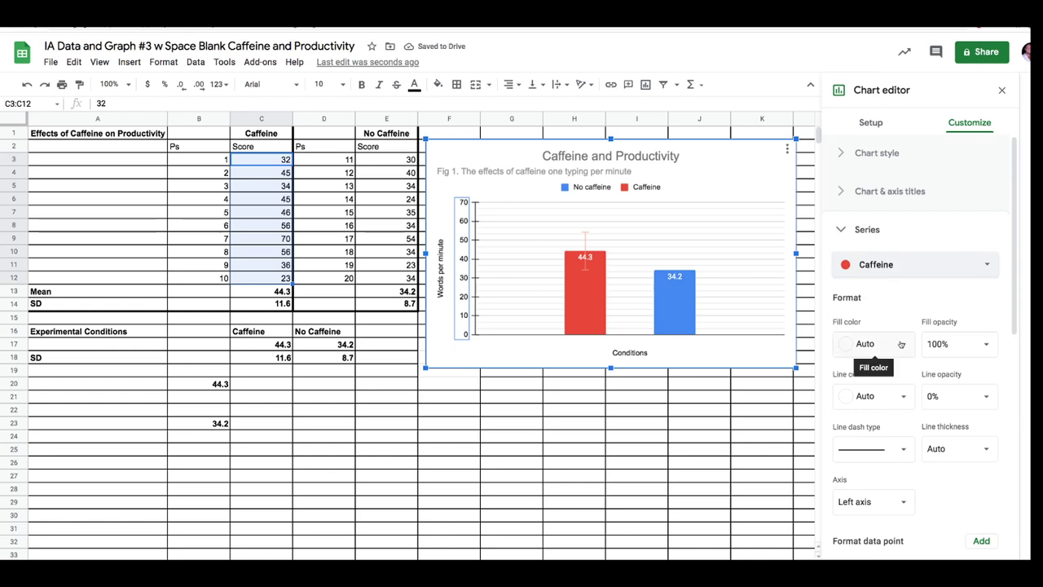
scroll(901, 344, down, 5)
click(937, 283)
double_click(933, 284)
text(11.6)
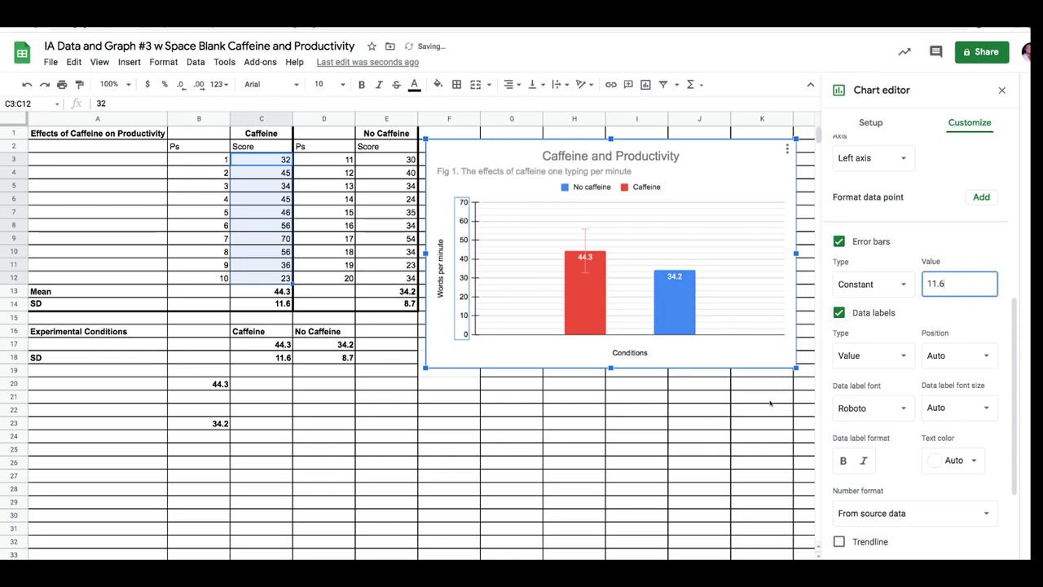
Step: Close the chart editor and look through the chart's options menu without downloading
click(770, 400)
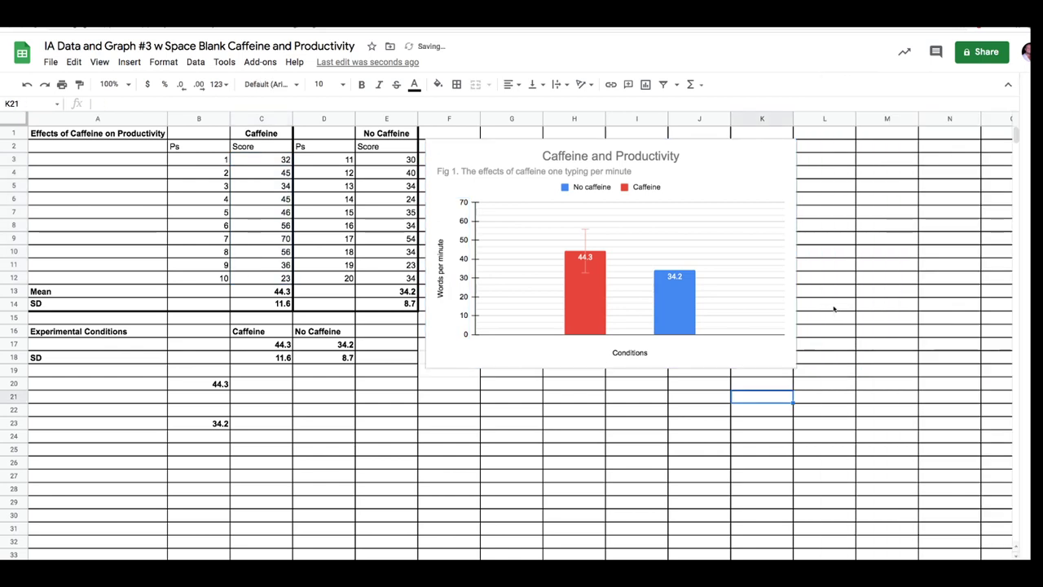
click(703, 205)
click(788, 151)
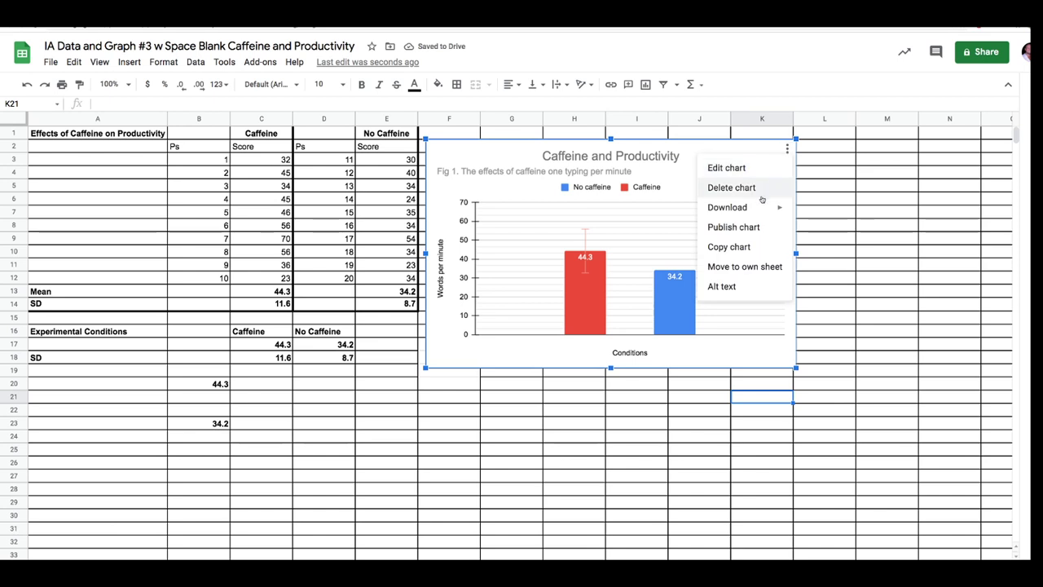
mouse_move(761, 207)
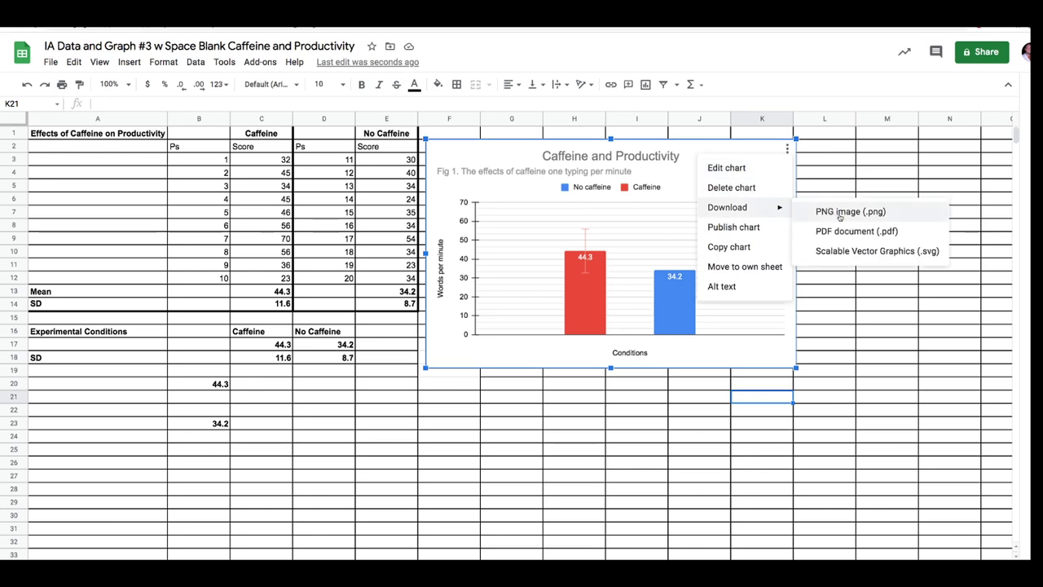
click(868, 318)
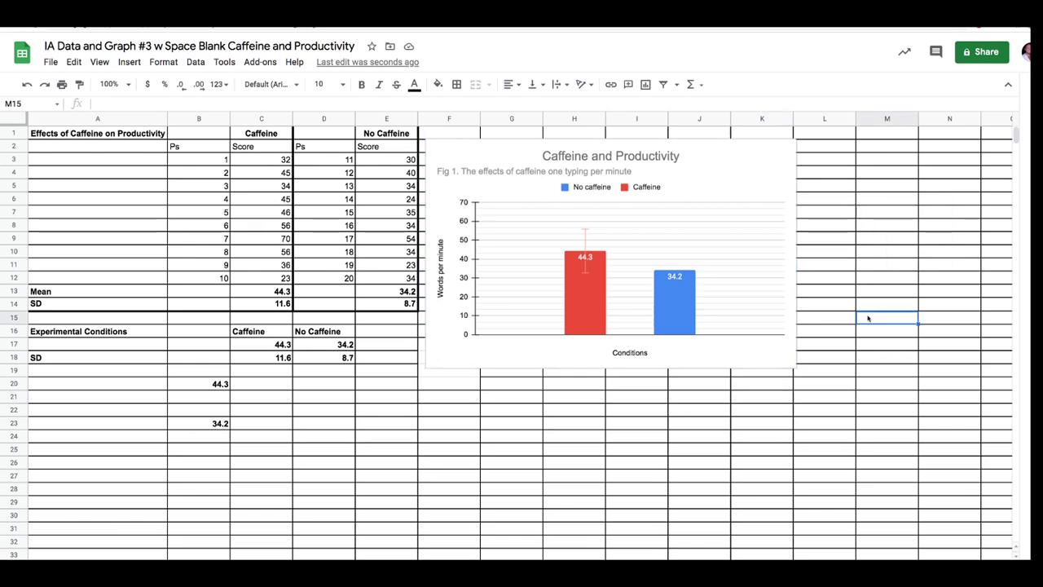
Step: Re-enable constant 8.7 error bars on the blue No caffeine bar and close the editor
double_click(687, 291)
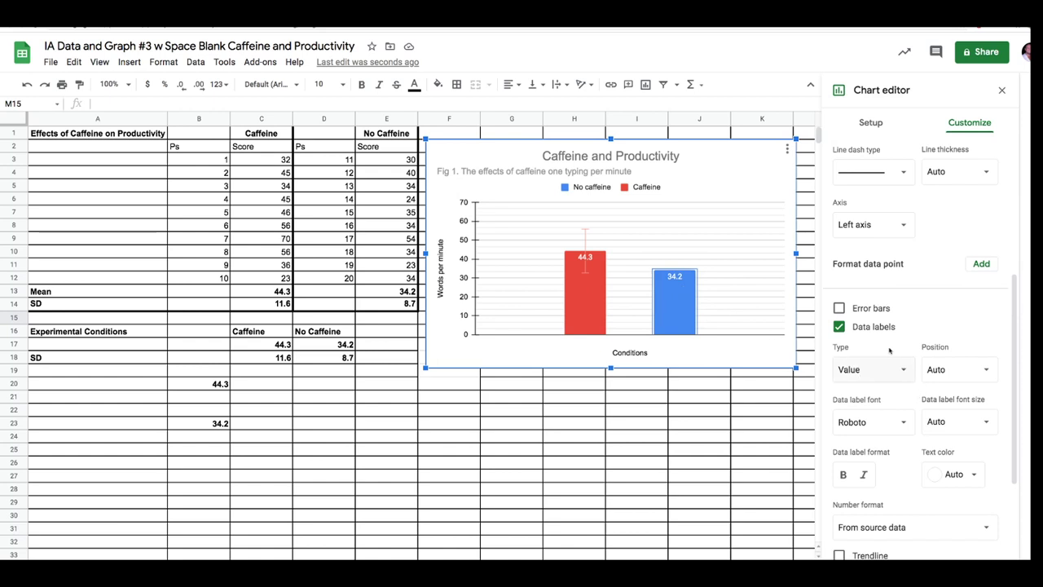
click(863, 310)
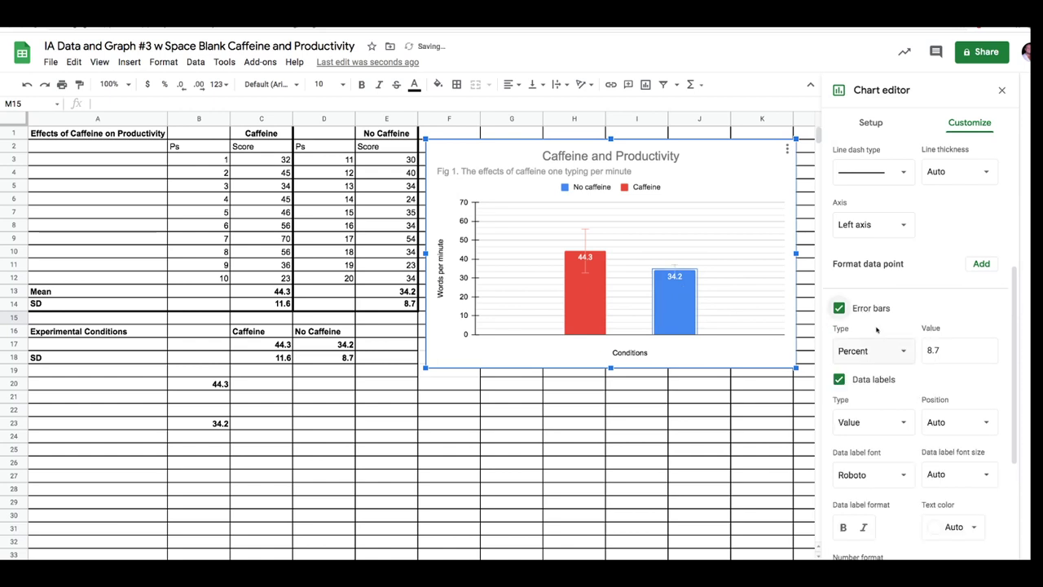
click(892, 352)
click(878, 329)
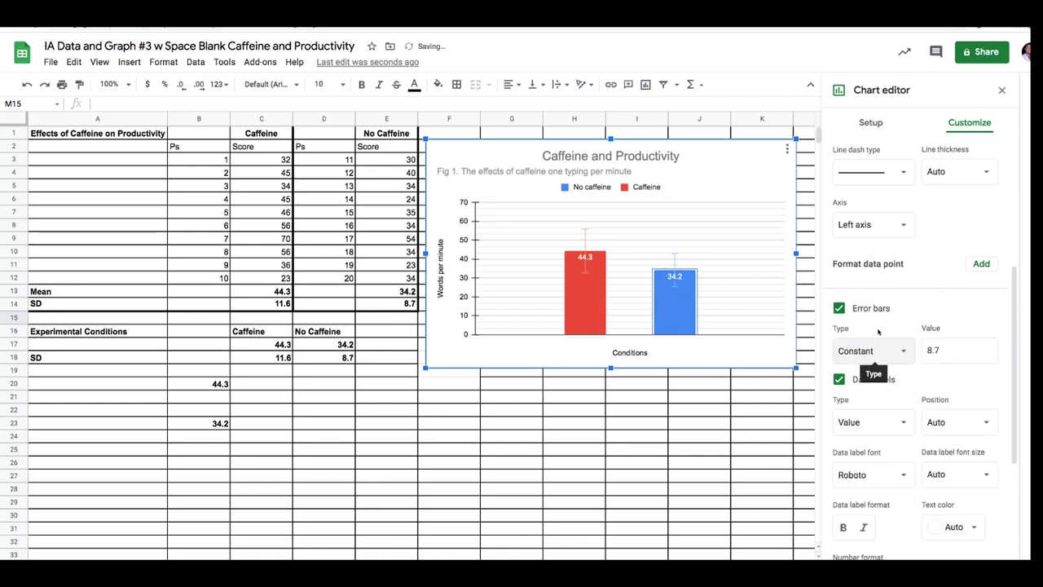
click(812, 358)
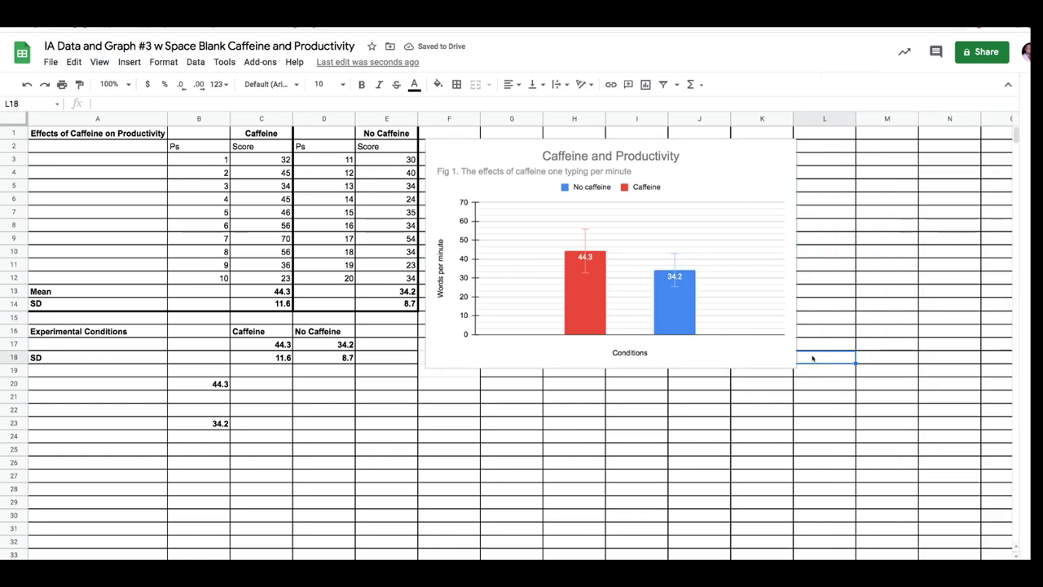
click(774, 416)
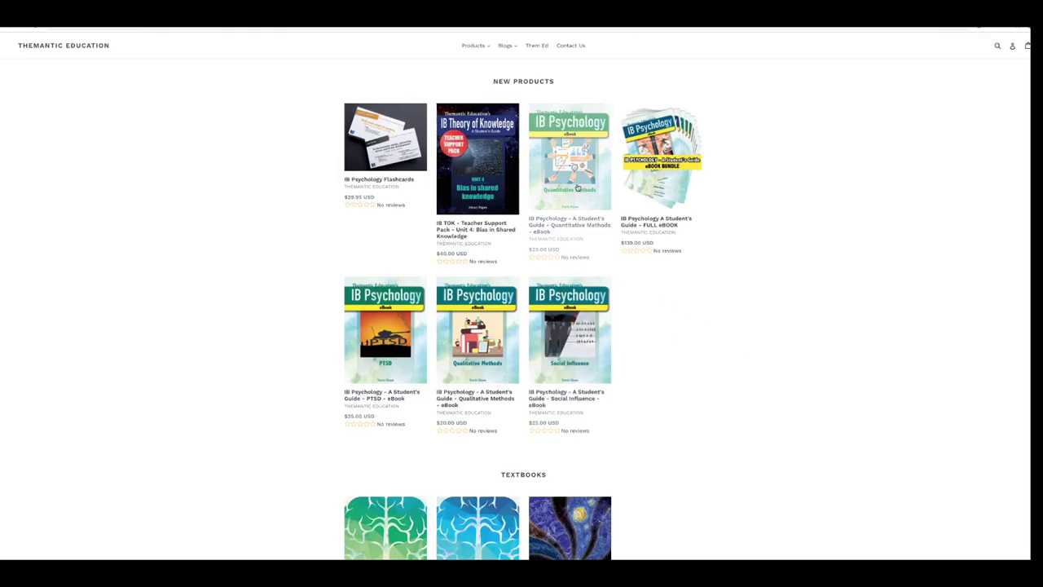
Step: Scroll through the store's product listings, then switch back to the Google Sheets tab
scroll(715, 333, down, 3)
scroll(716, 333, down, 5)
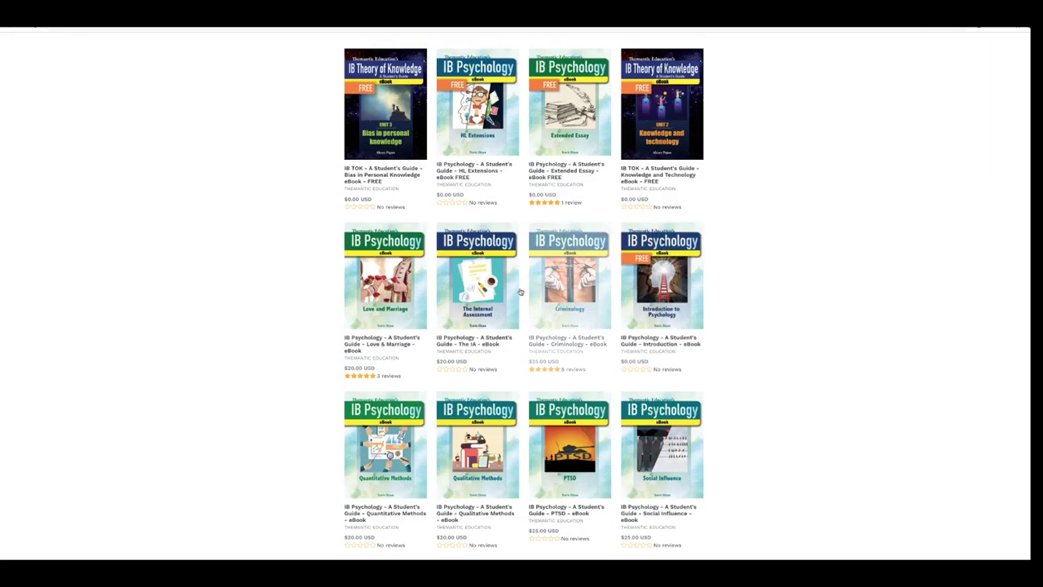
scroll(730, 377, down, 12)
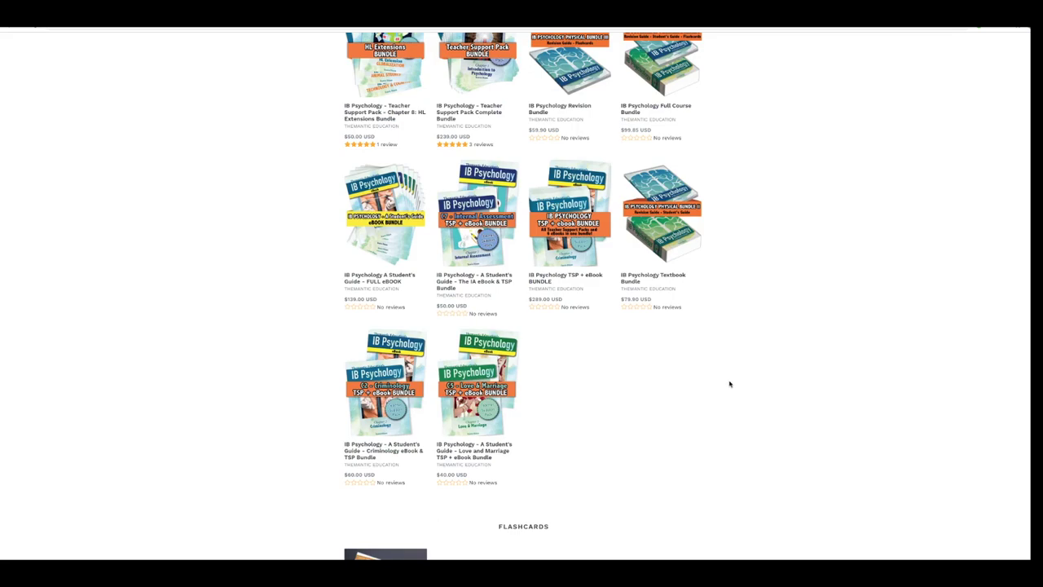
scroll(730, 383, down, 3)
scroll(731, 385, up, 7)
scroll(731, 386, up, 20)
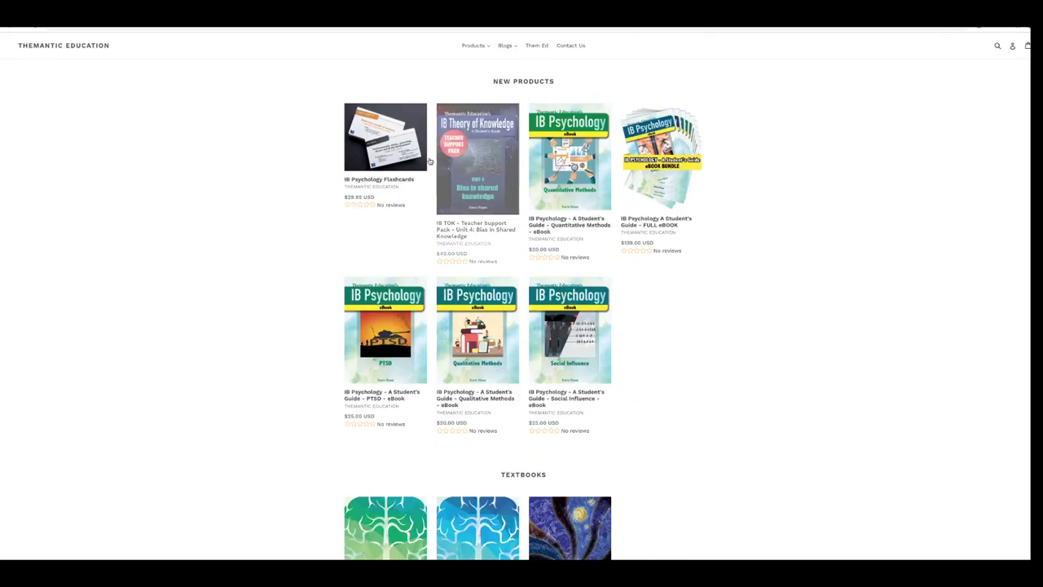
key(ctrl+Tab)
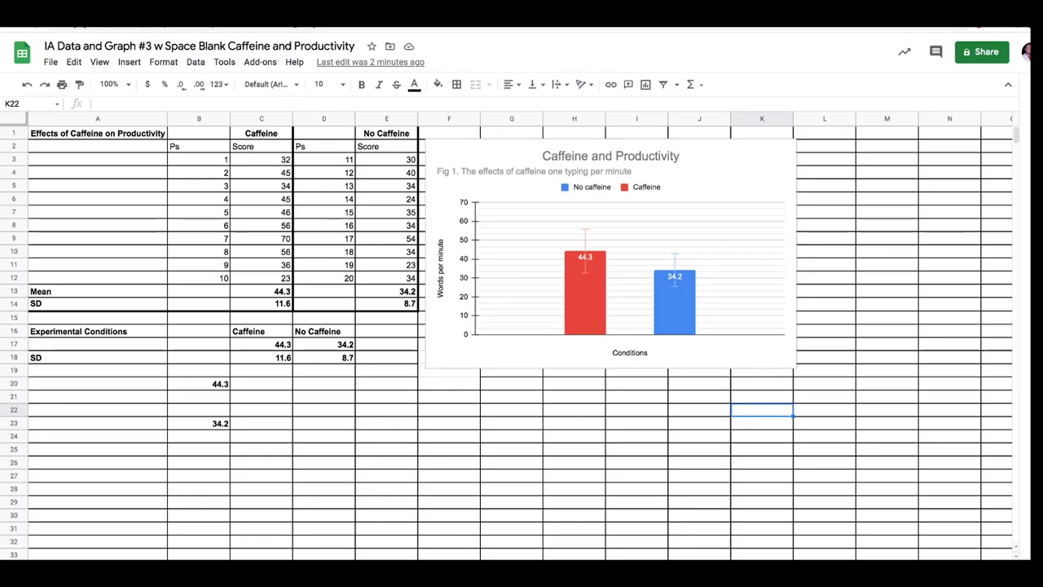